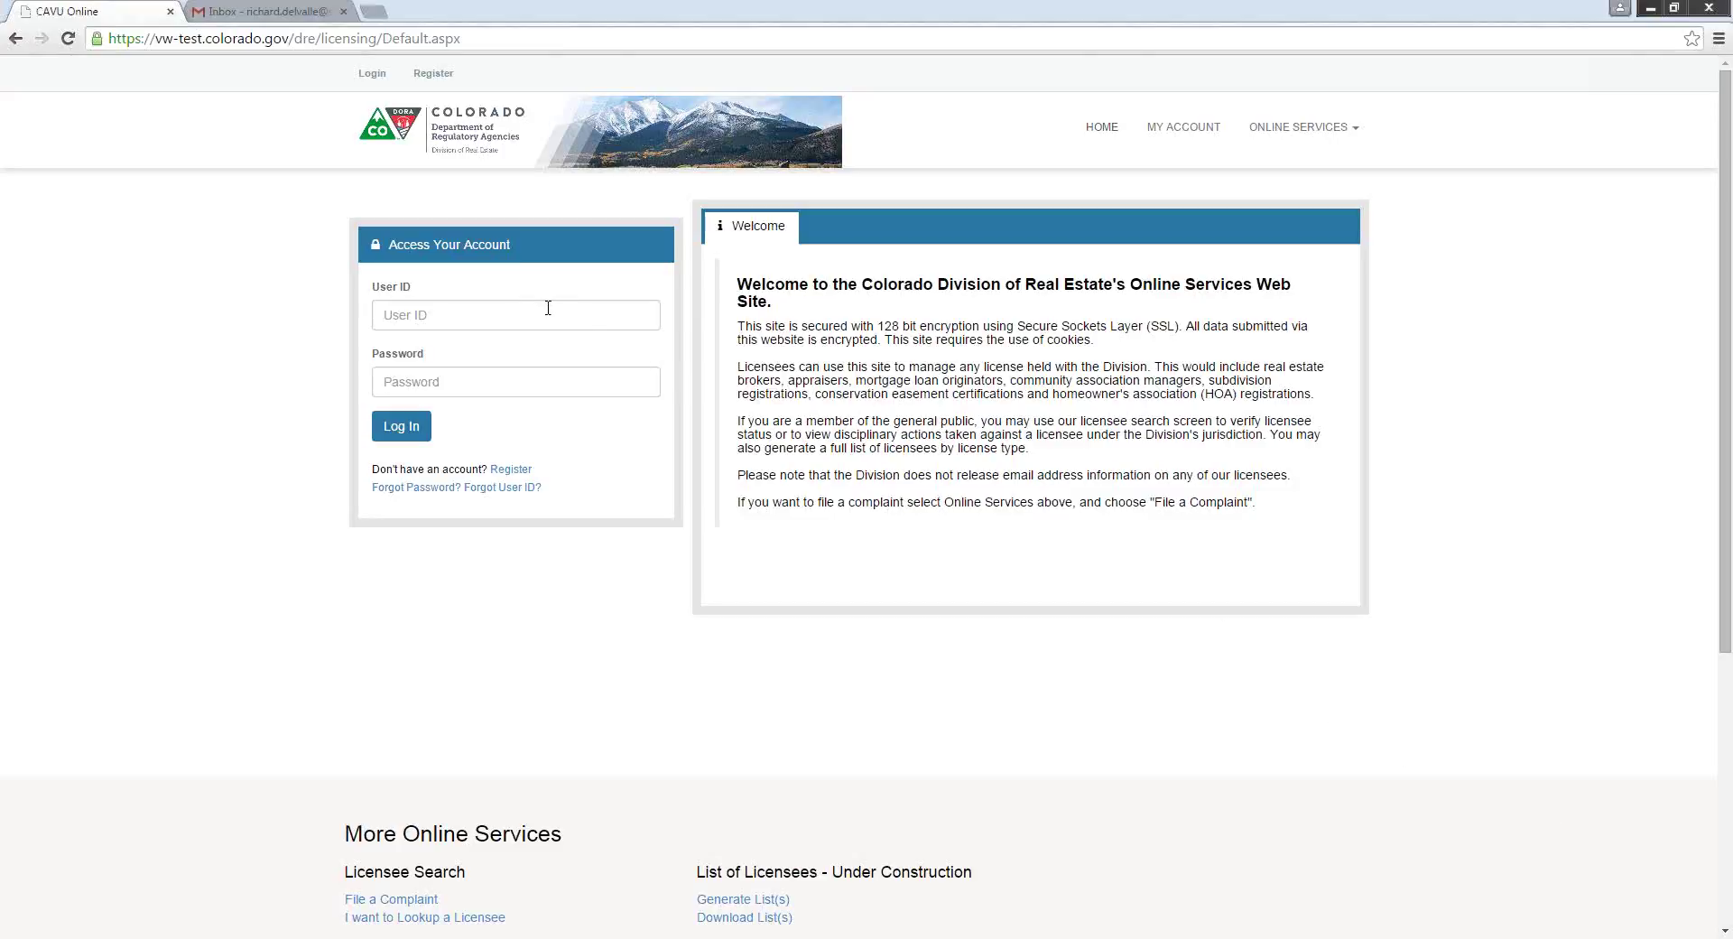
Continue past Step 1 with Individual and Yes selected.
left_click(518, 469)
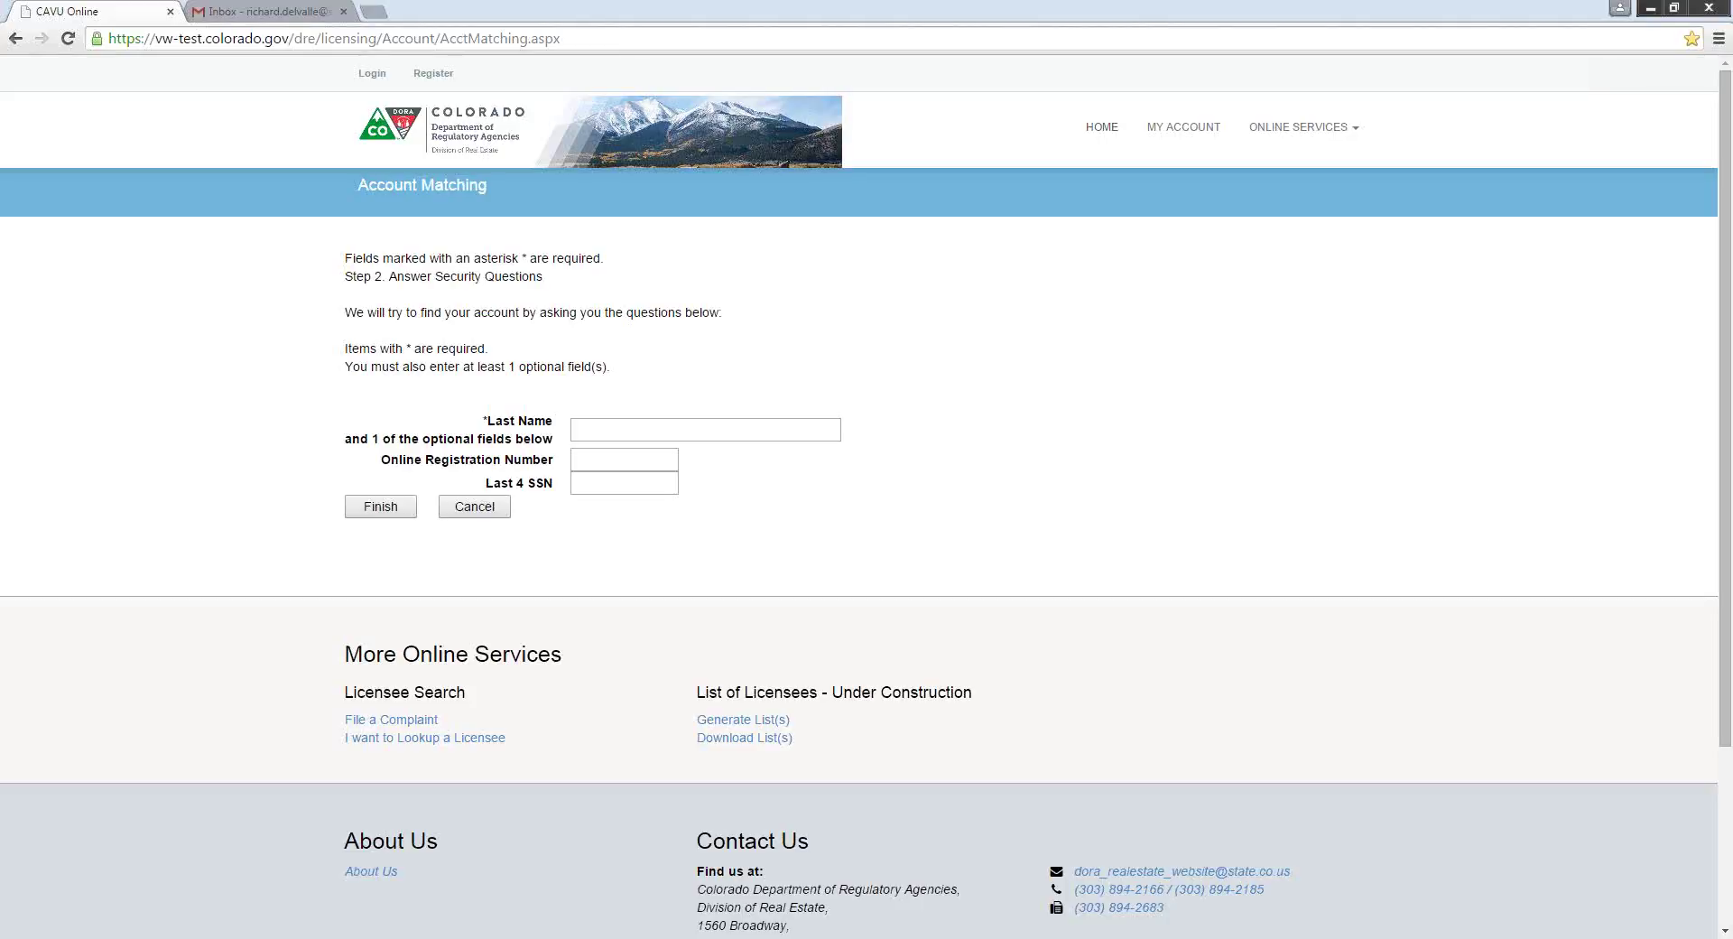
Paste the last name, enter the last four SSN digits, and submit for account matching.
right_click(662, 430)
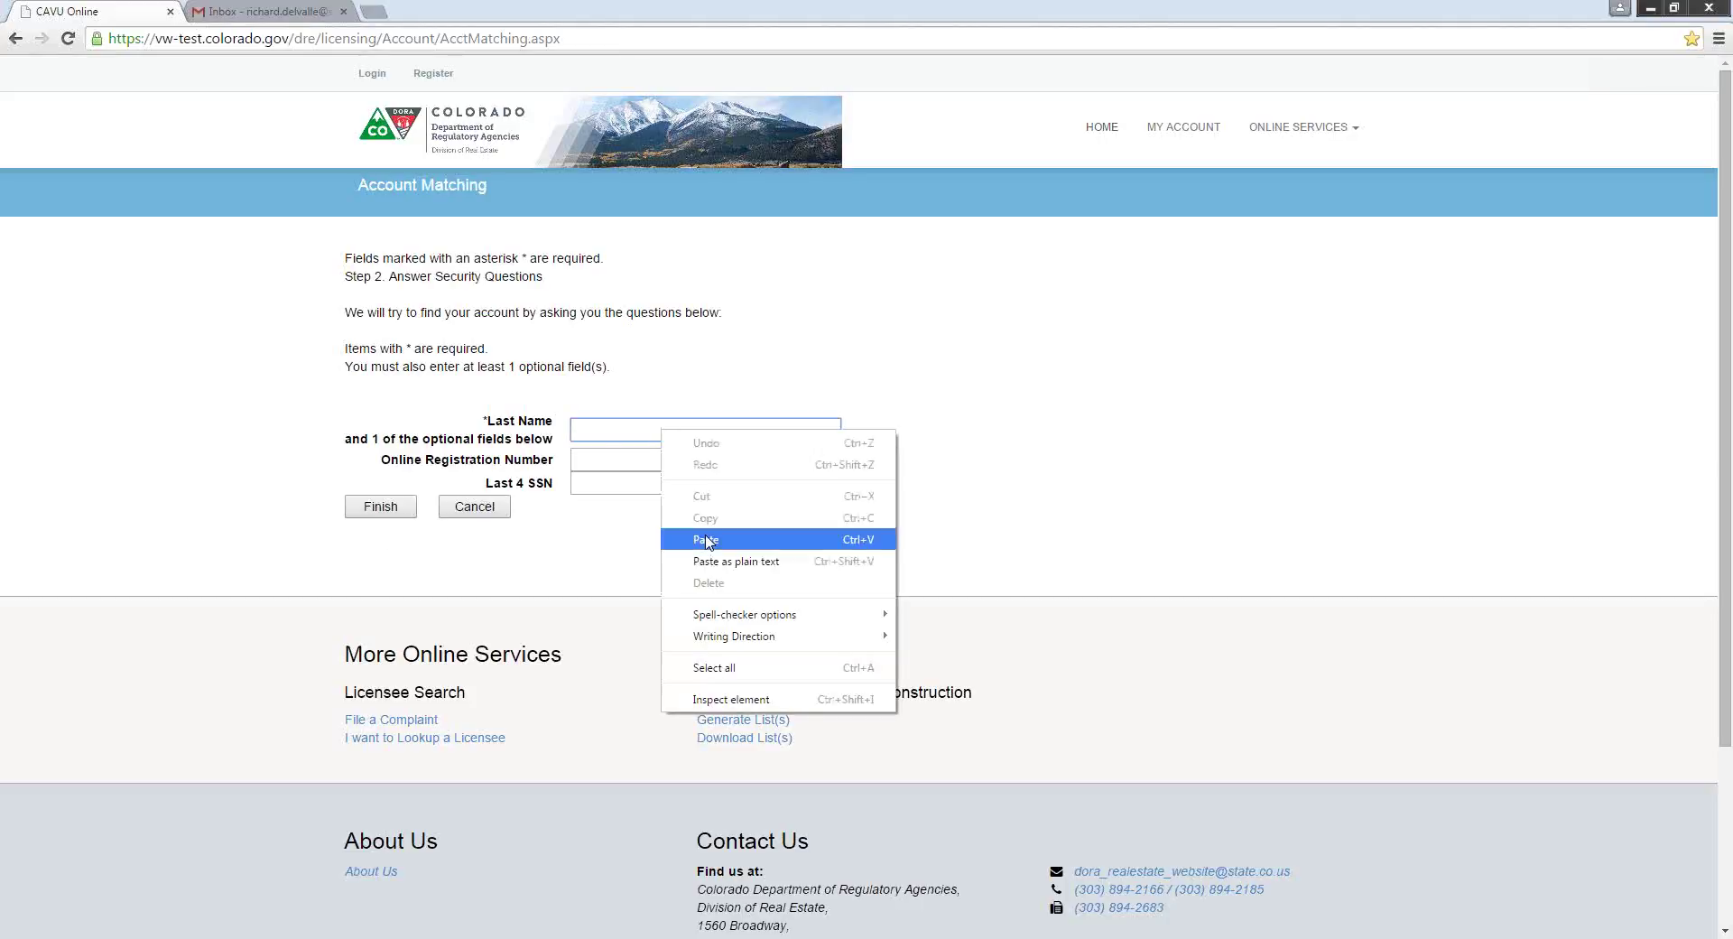
left_click(706, 540)
left_click(599, 486)
type("1")
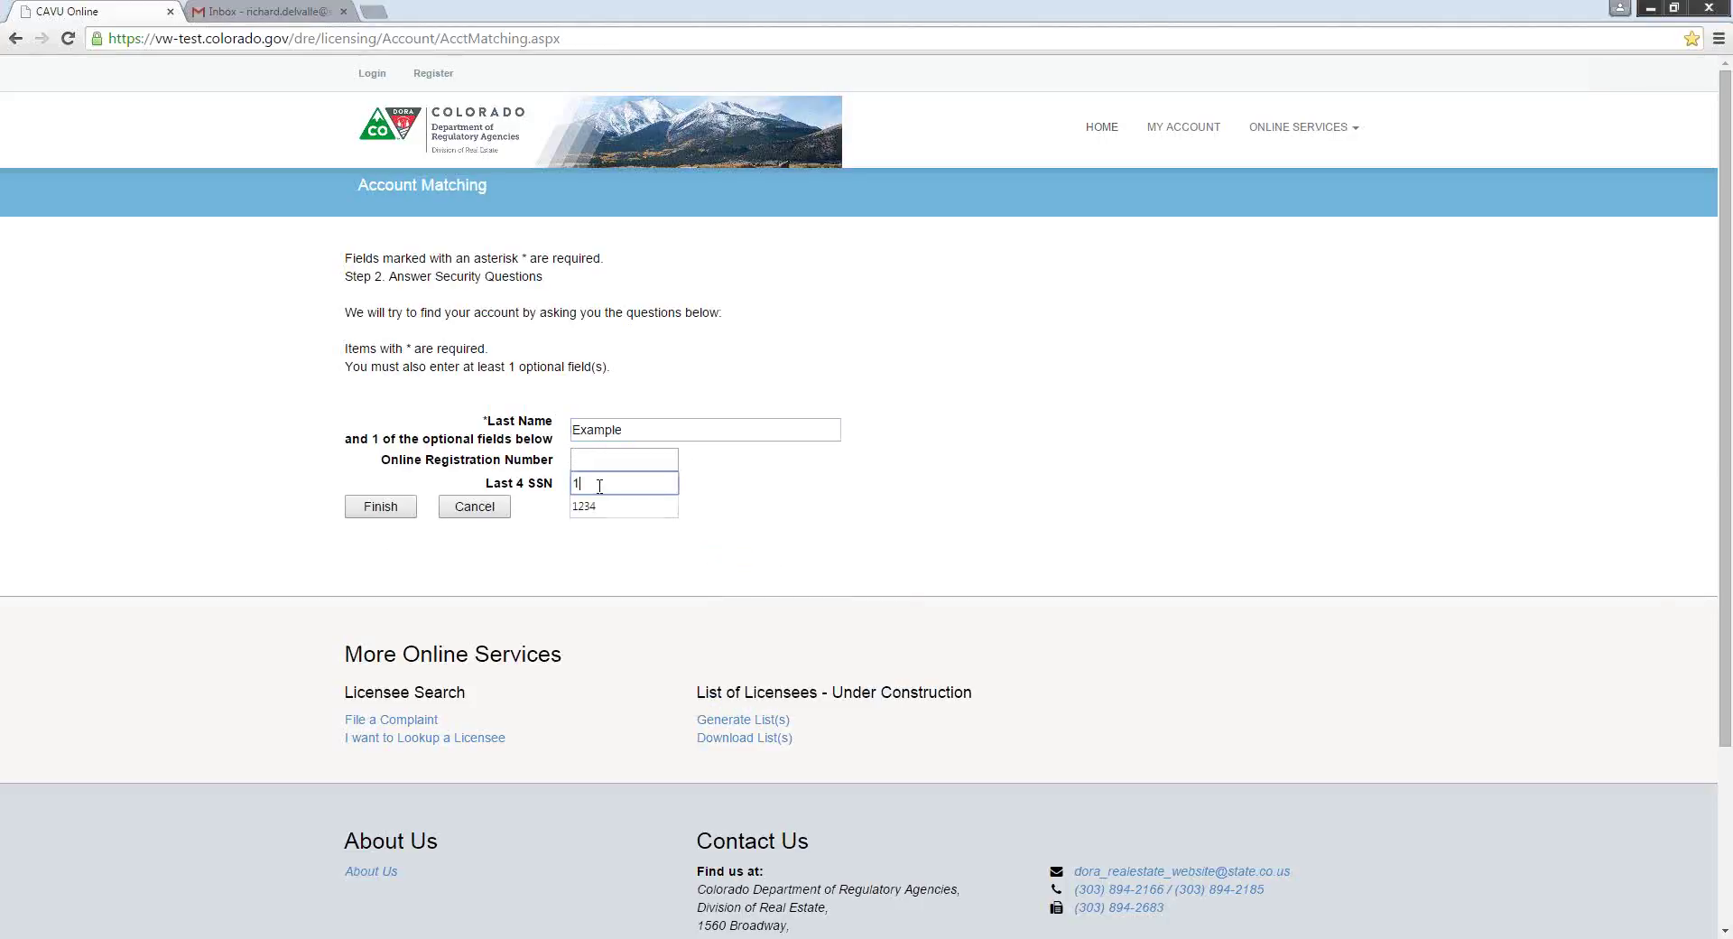
type("234")
left_click(383, 508)
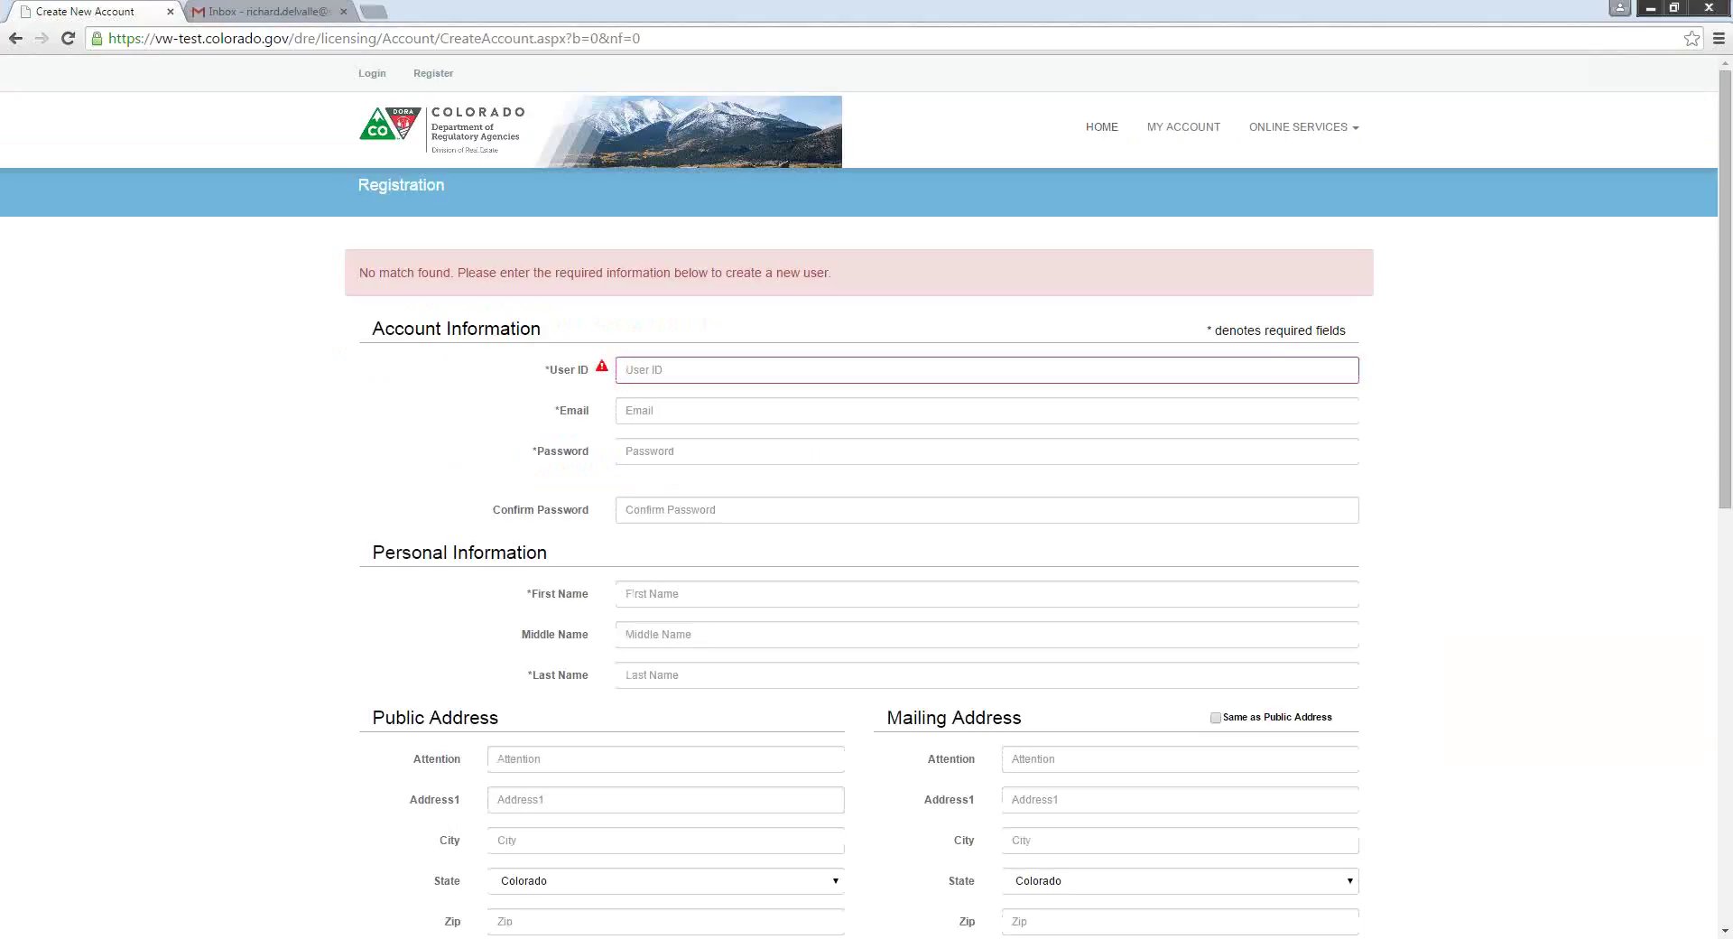
Paste the chosen user ID and the e-mail address into the Registration form.
right_click(679, 368)
left_click(720, 475)
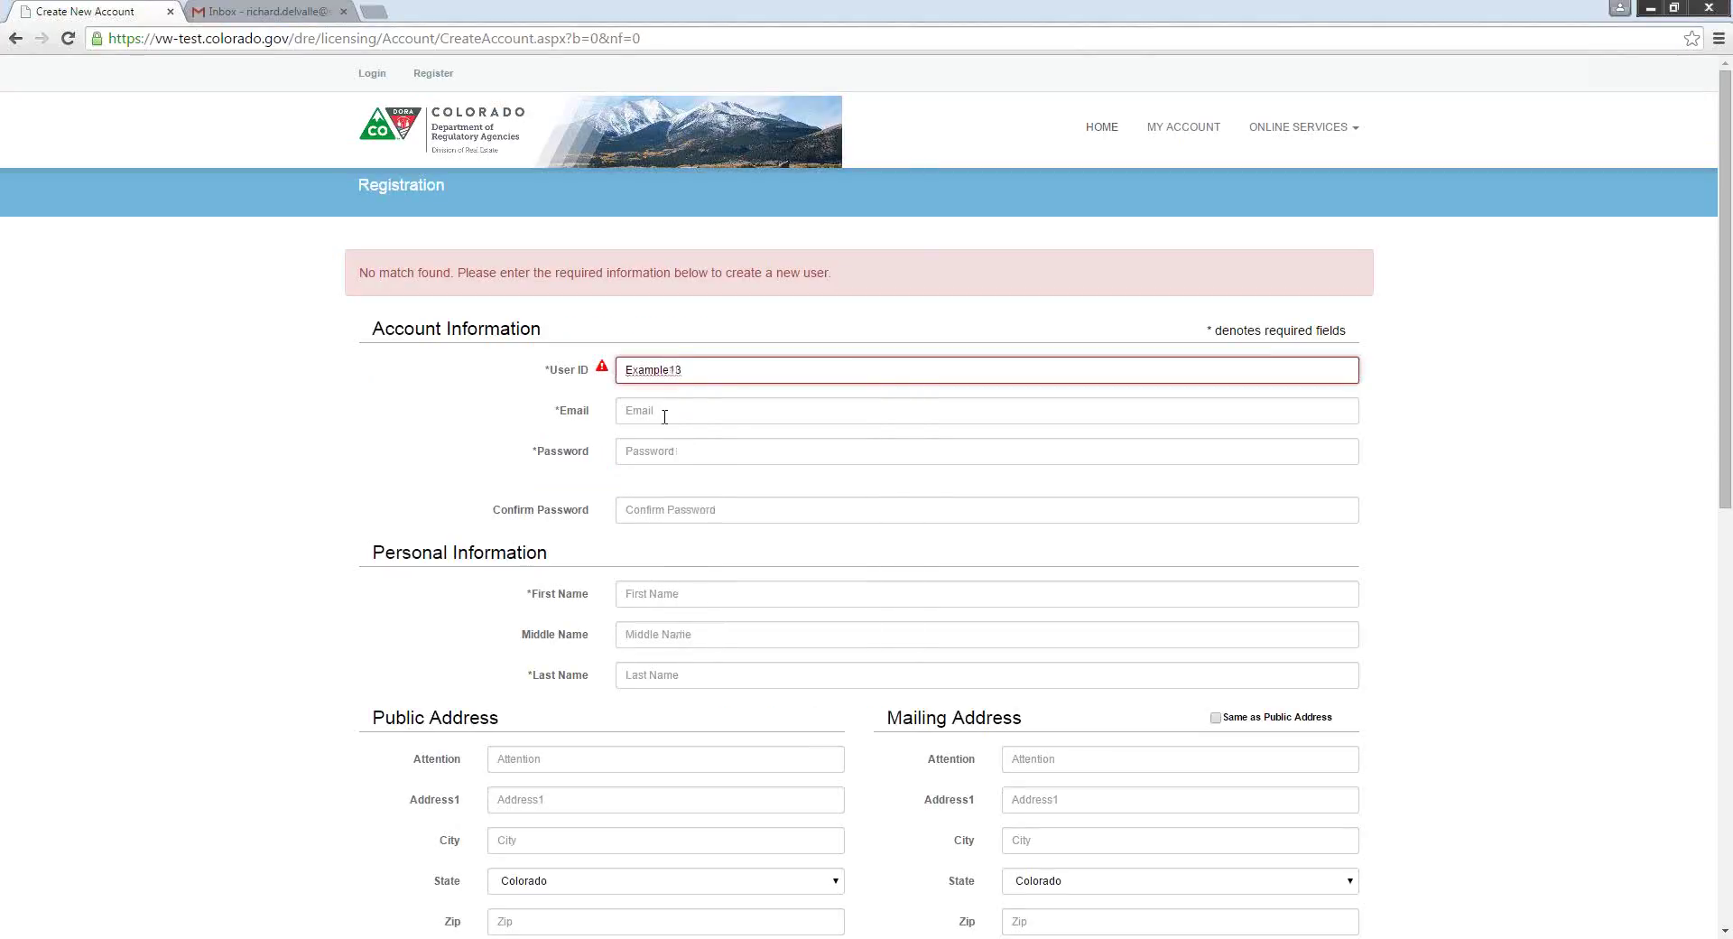
left_click(661, 412)
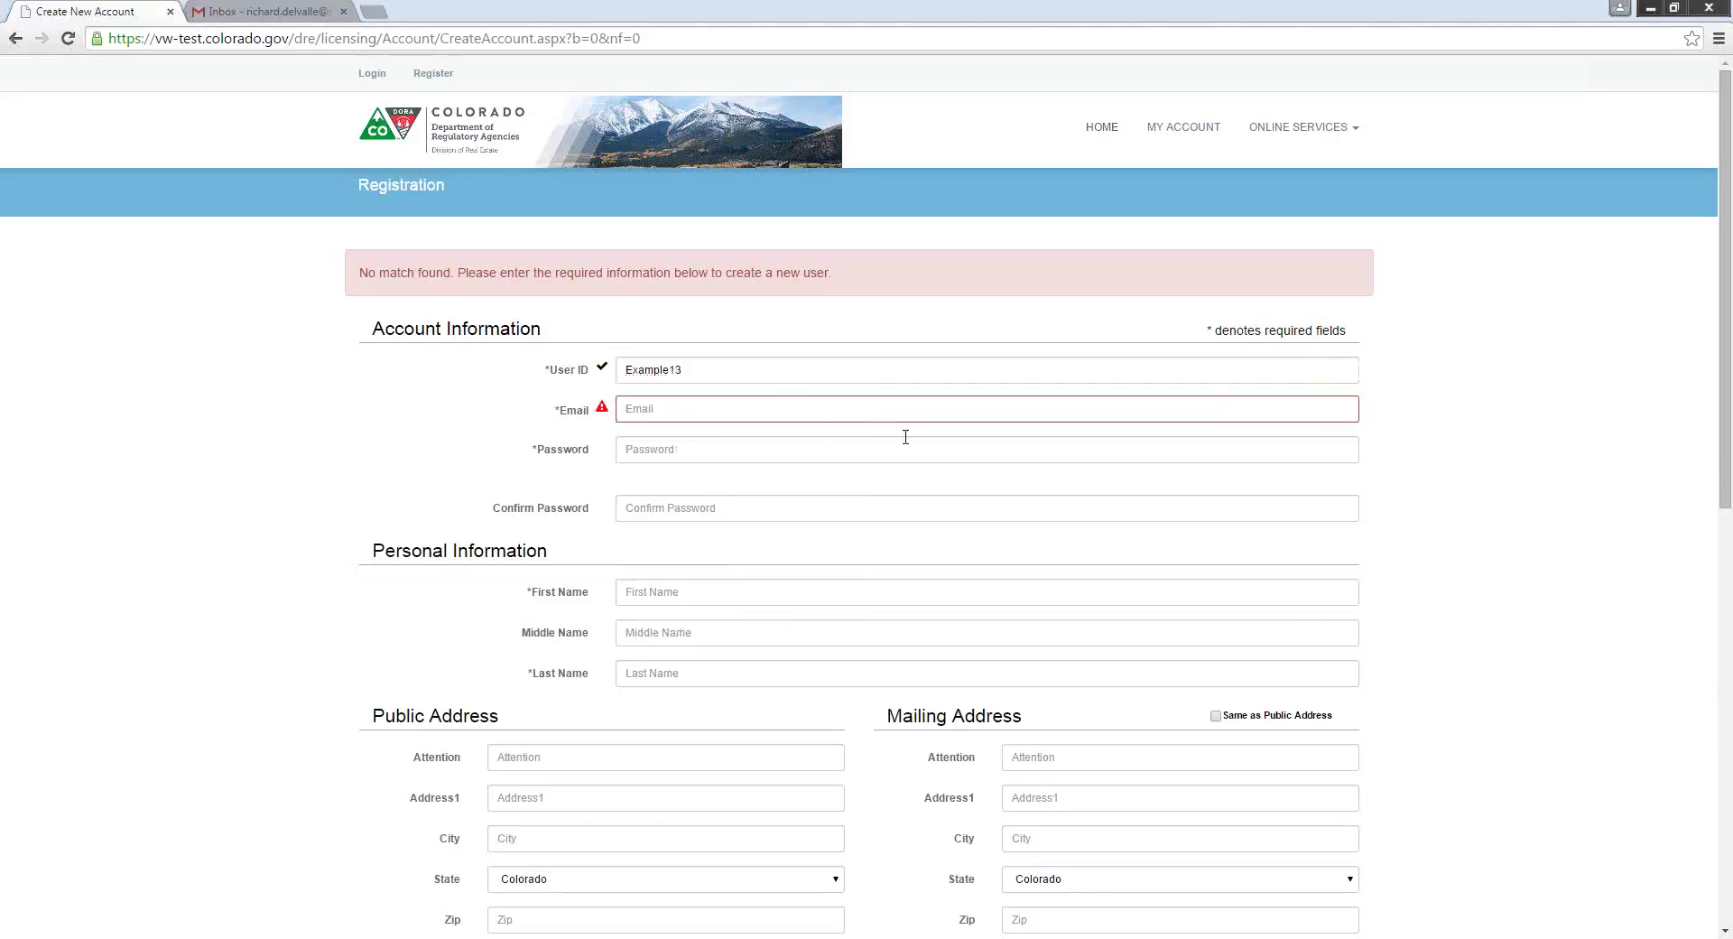
right_click(677, 413)
left_click(739, 522)
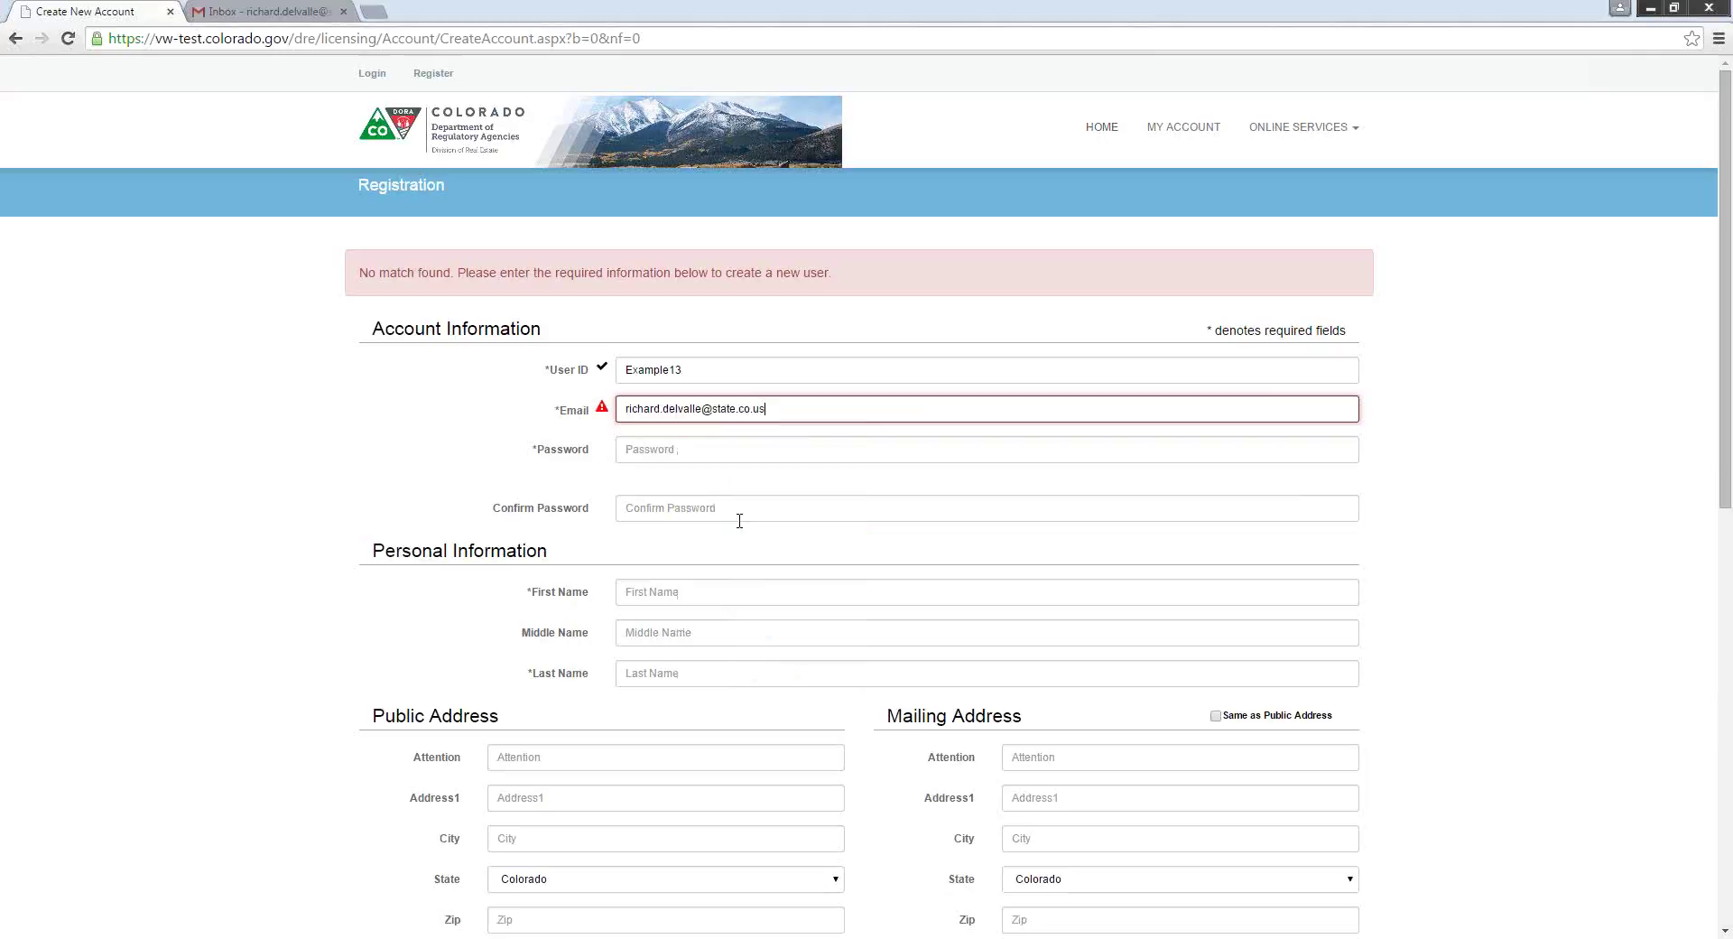
Paste the account password into both Password and Confirm Password.
left_click(683, 450)
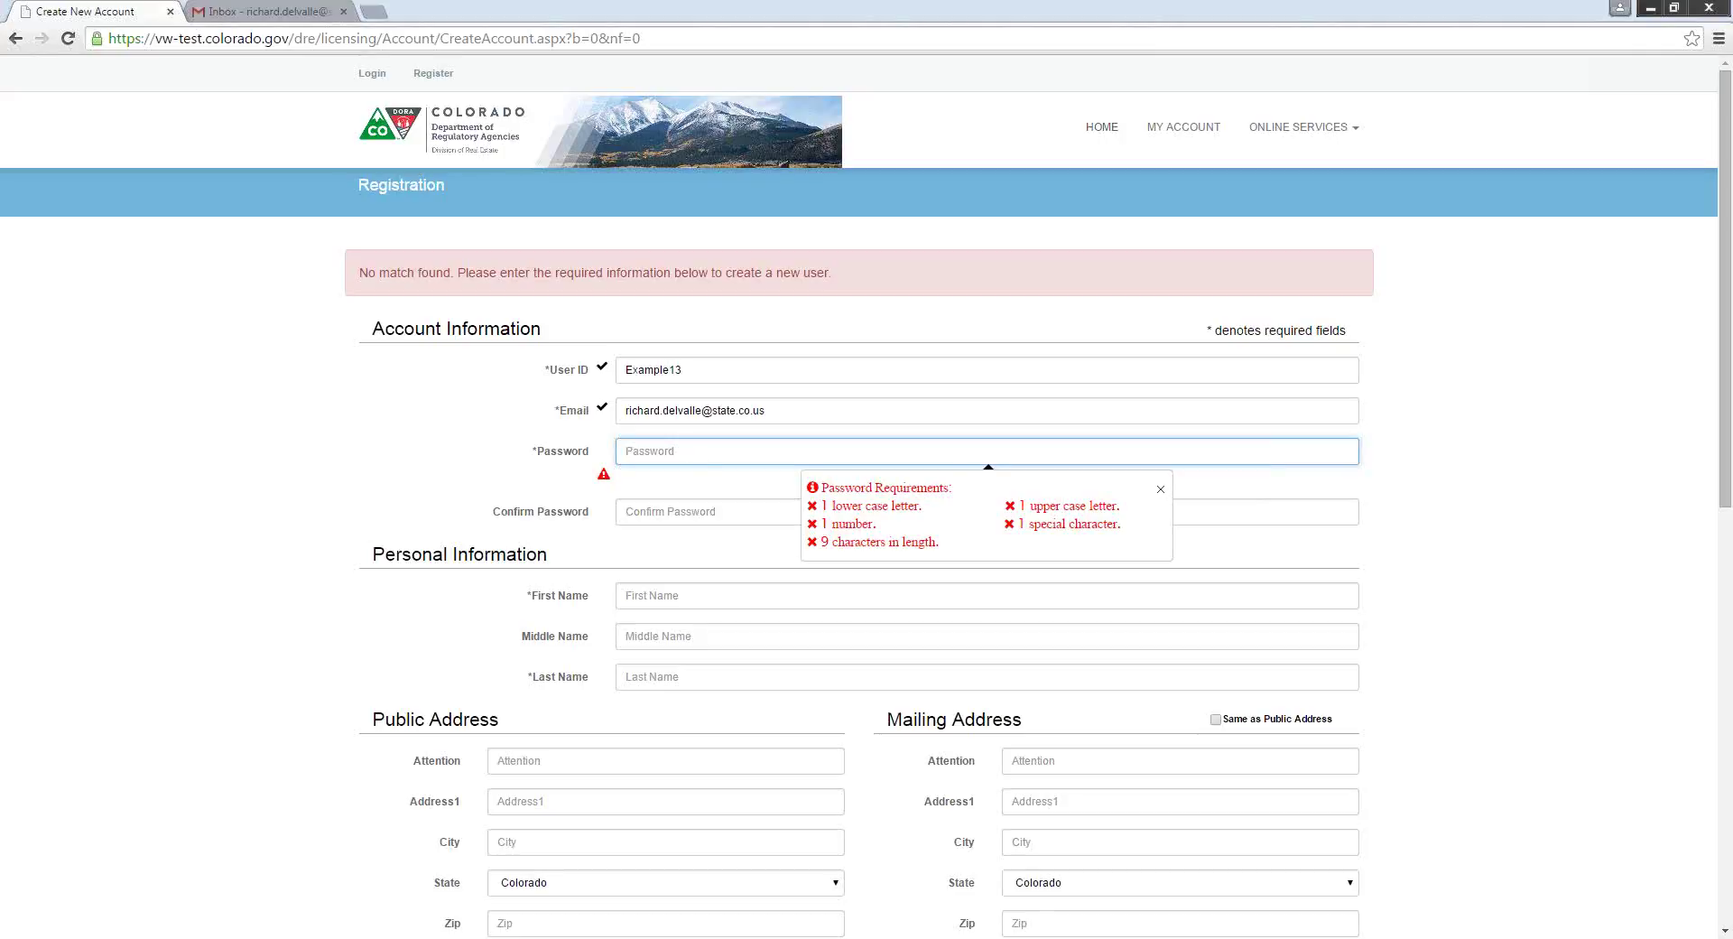
right_click(683, 453)
left_click(734, 560)
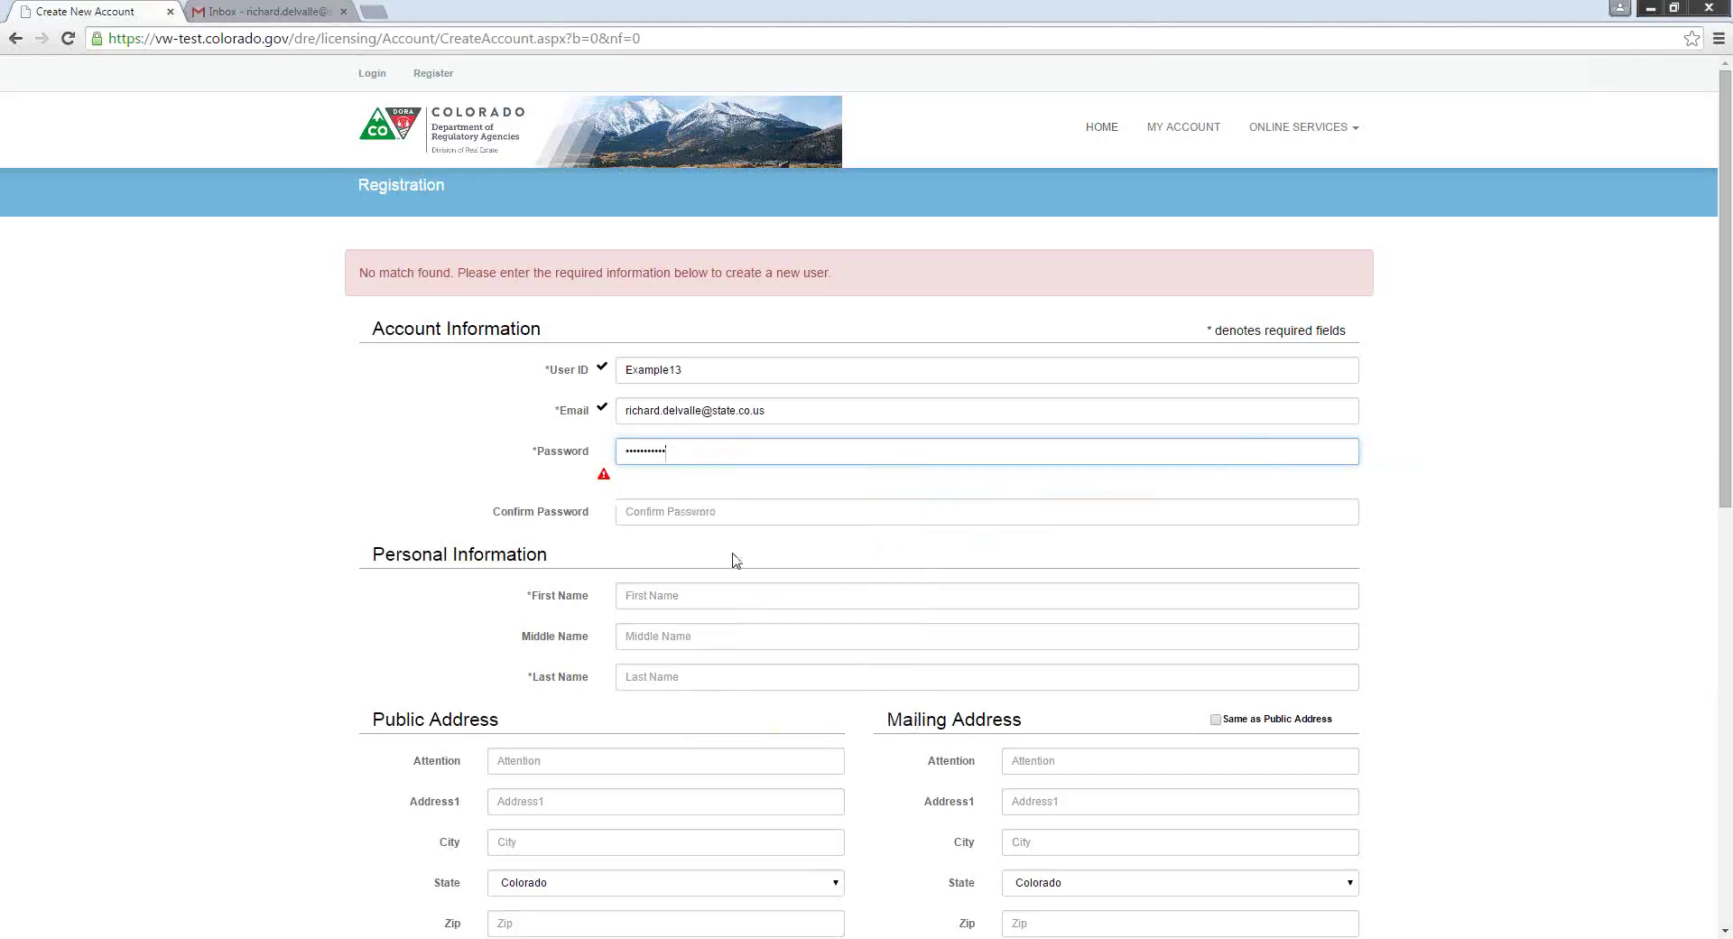
left_click(656, 515)
right_click(656, 514)
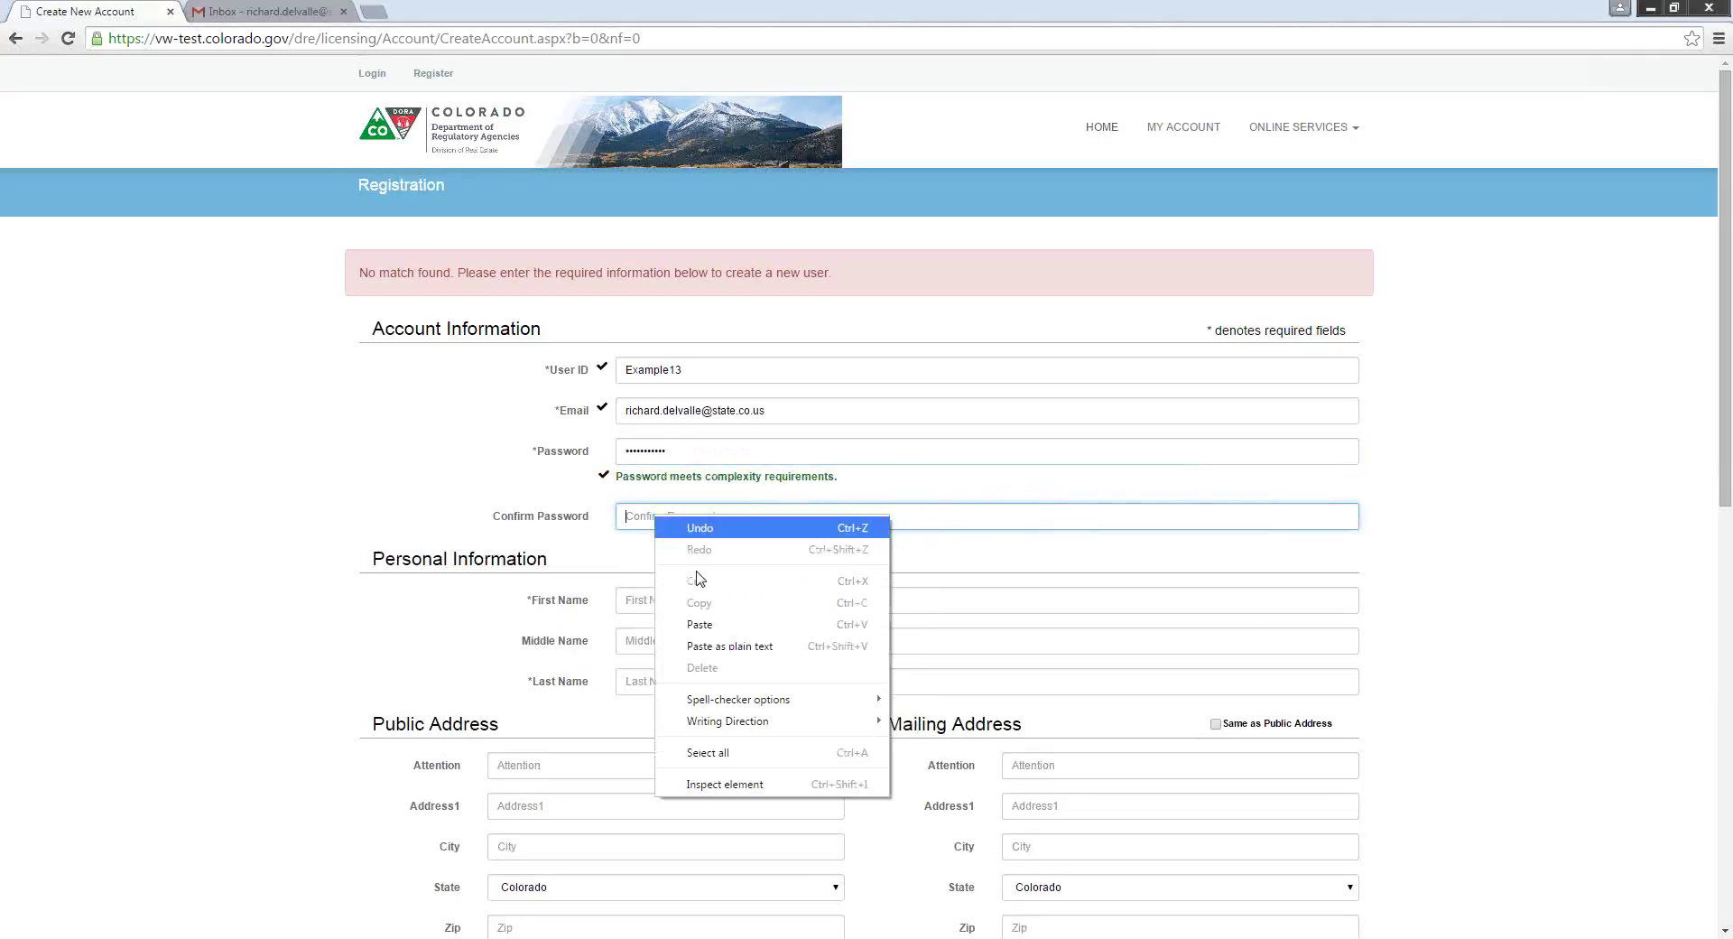
left_click(710, 619)
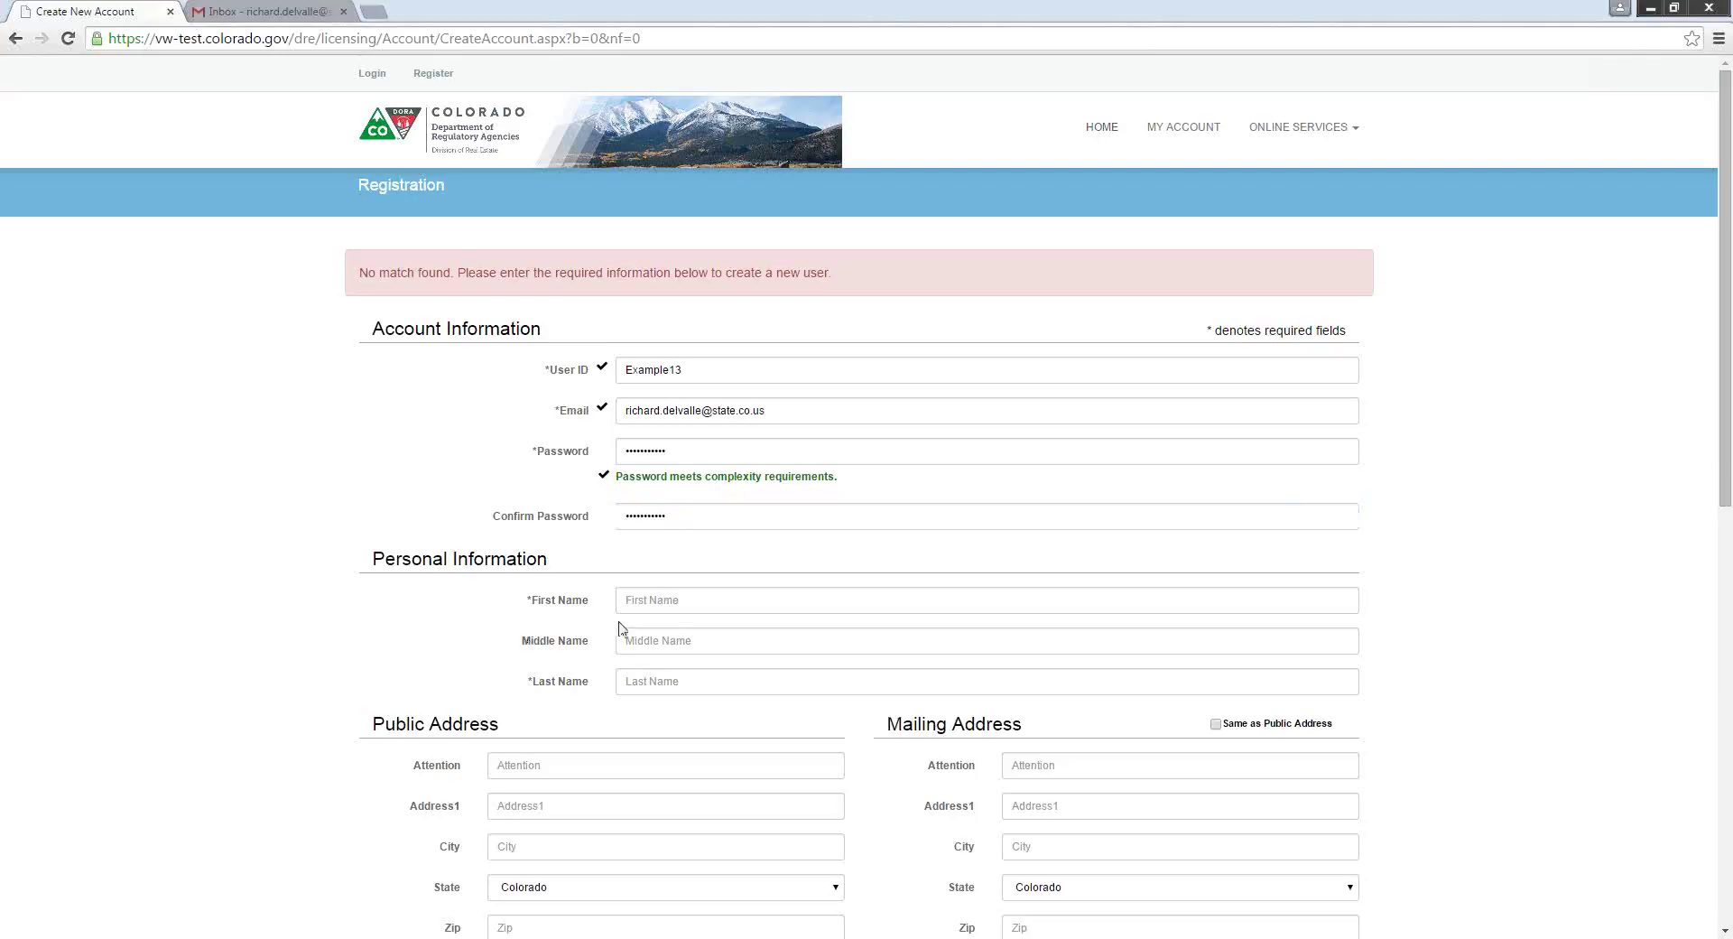
Paste the registrant's first and last name, then scroll further down the form.
right_click(682, 600)
left_click(726, 713)
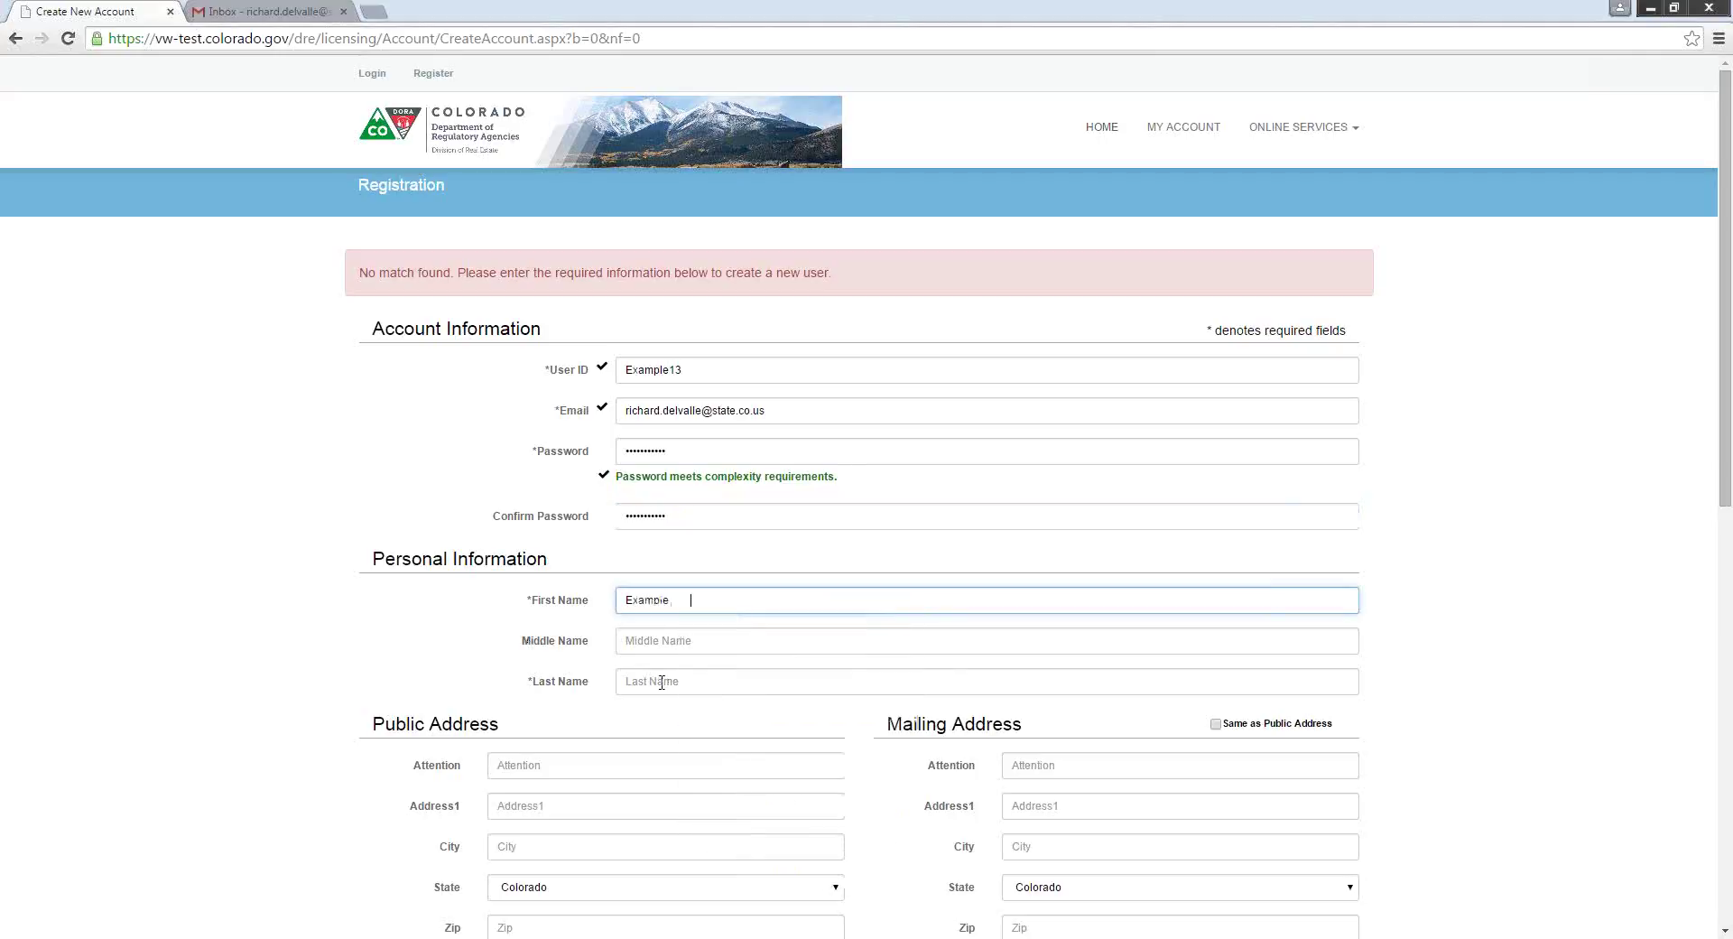
right_click(662, 682)
left_click(710, 508)
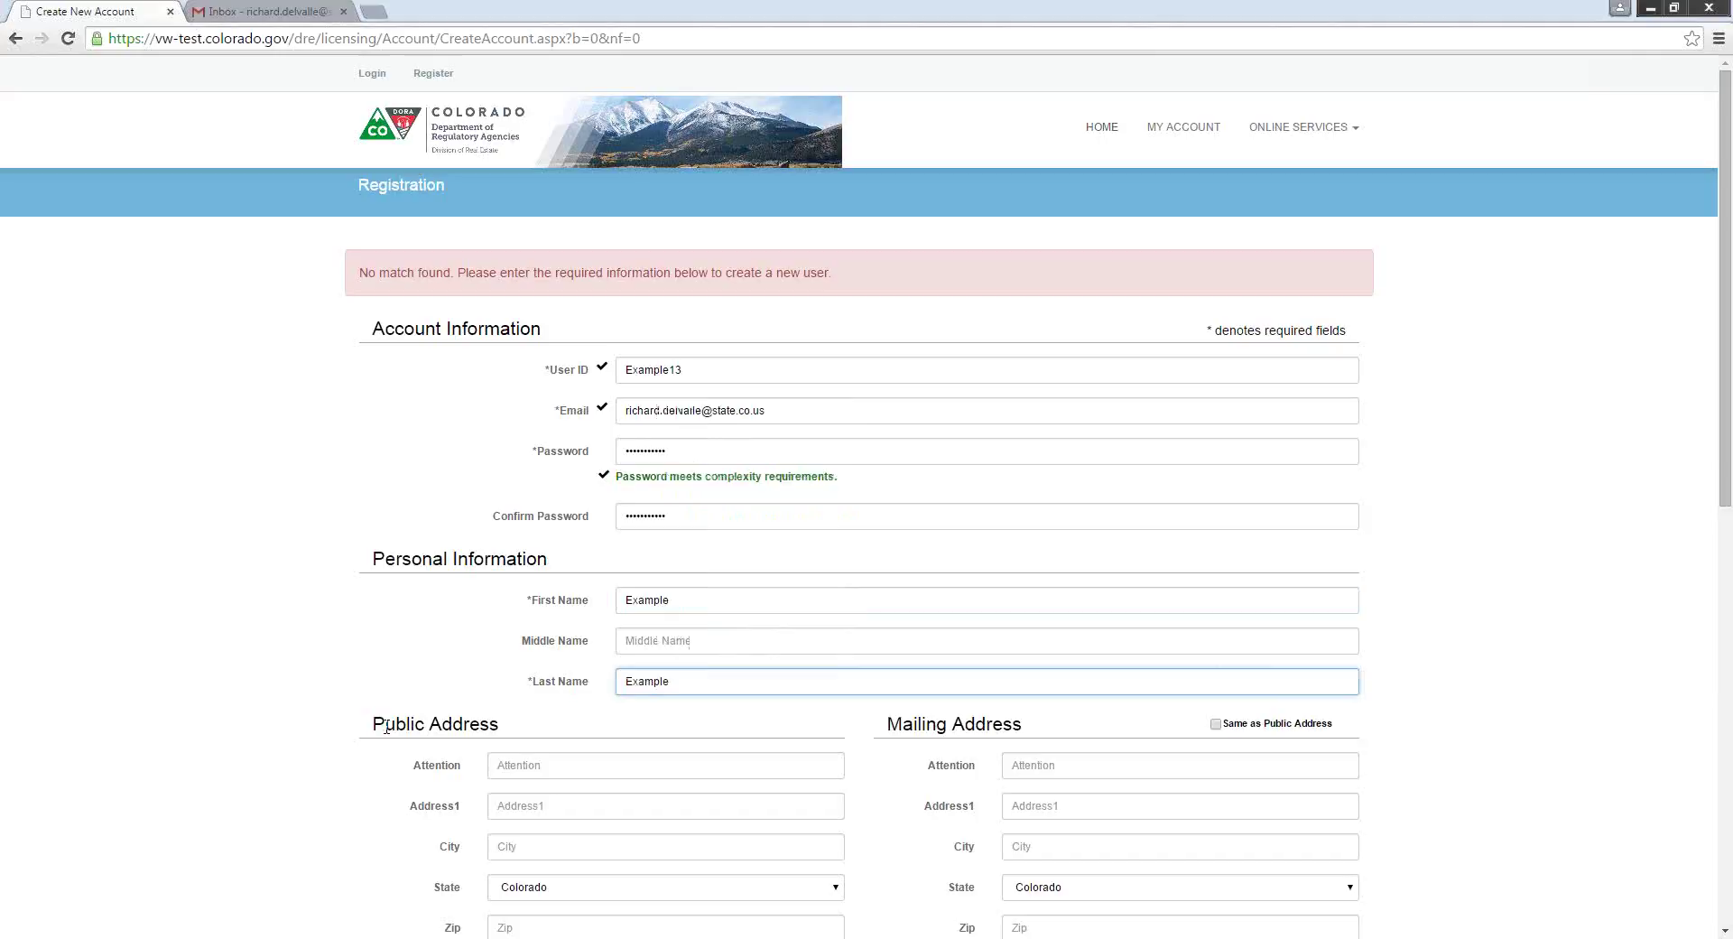
scroll(375, 768, "down", 1)
scroll(375, 768, "down", 3)
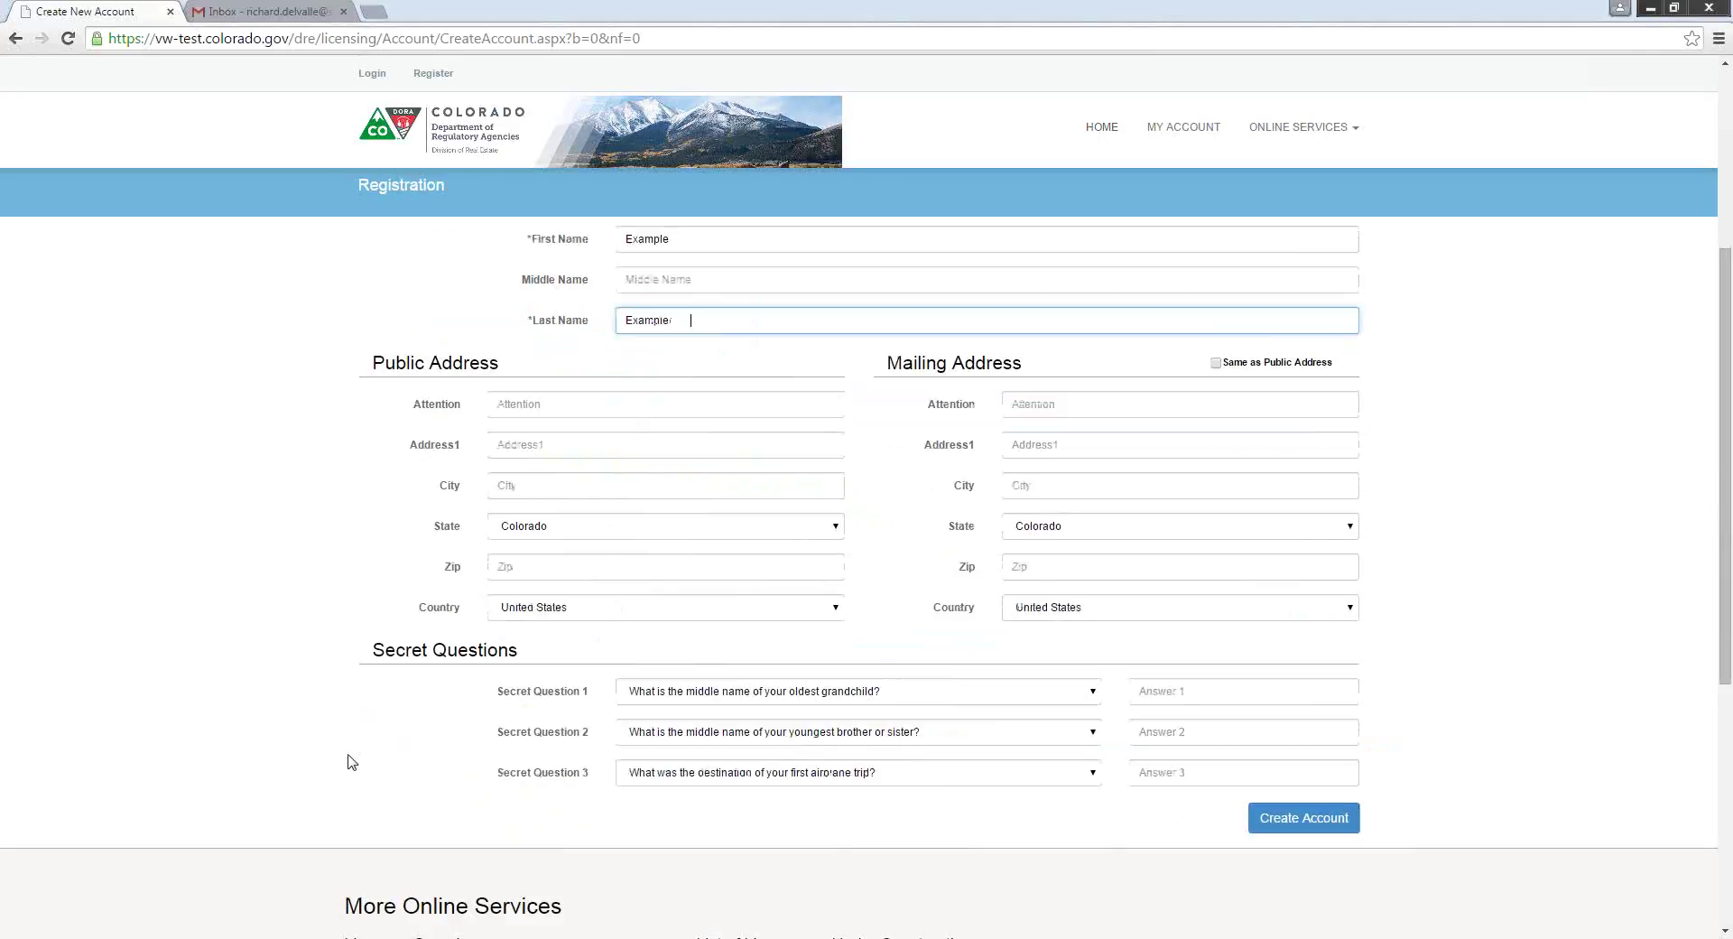
Set mailing address same as public, then enter the public street, city and ZIP.
left_click(1217, 364)
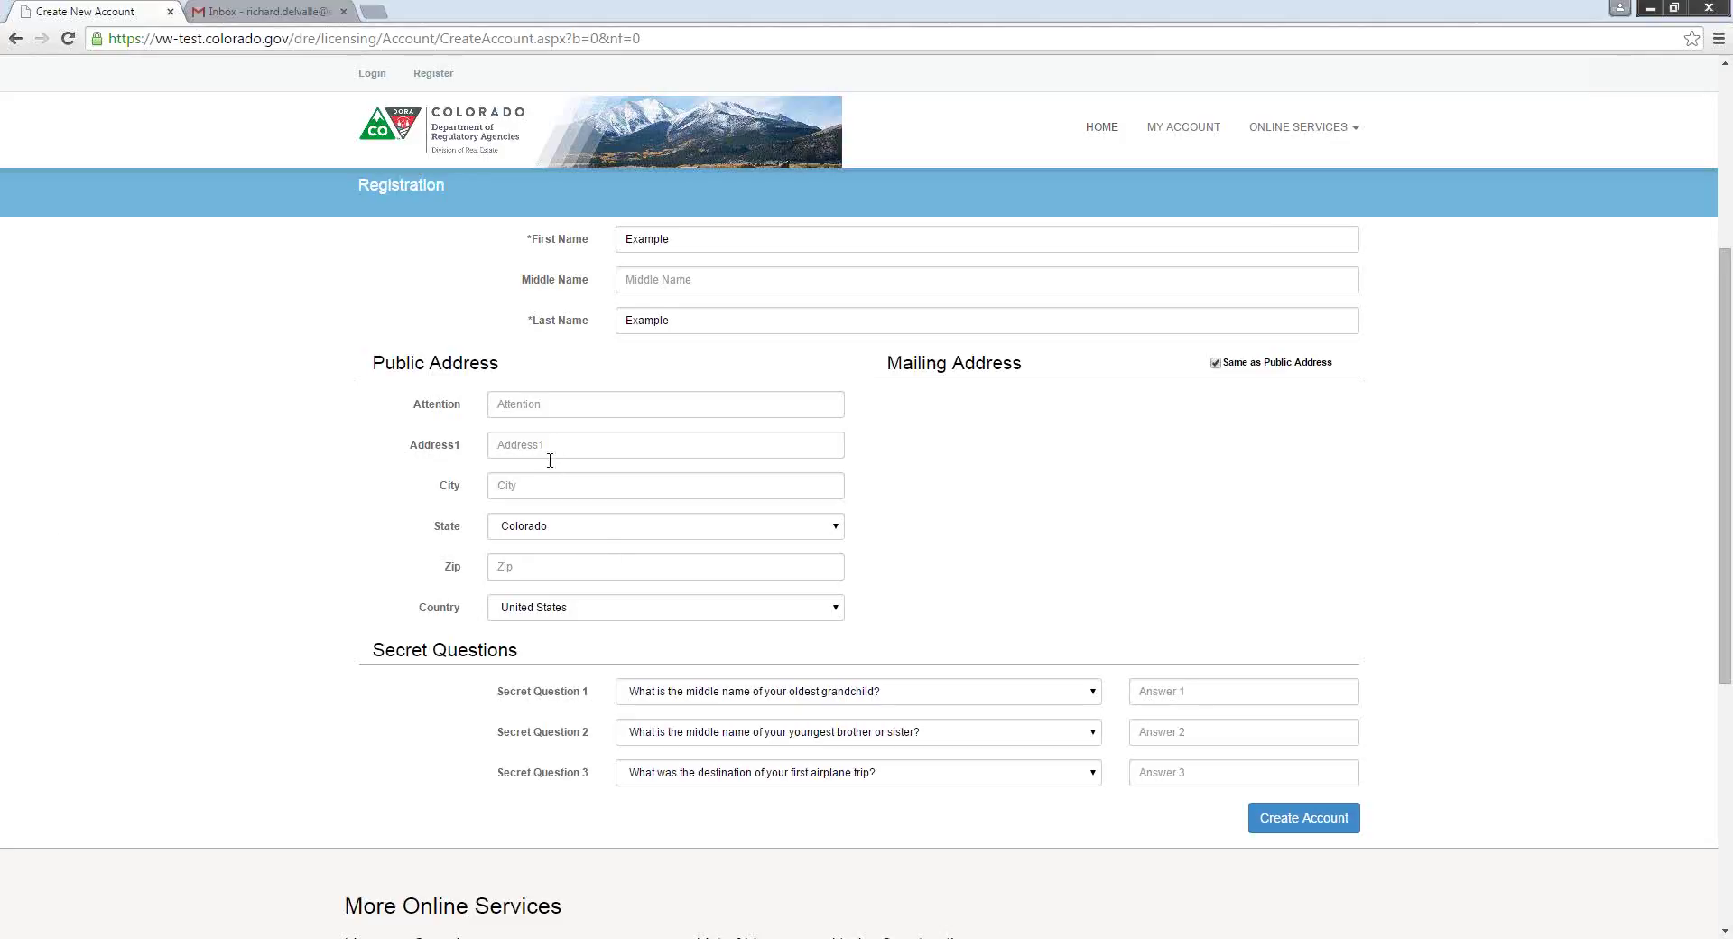
right_click(523, 451)
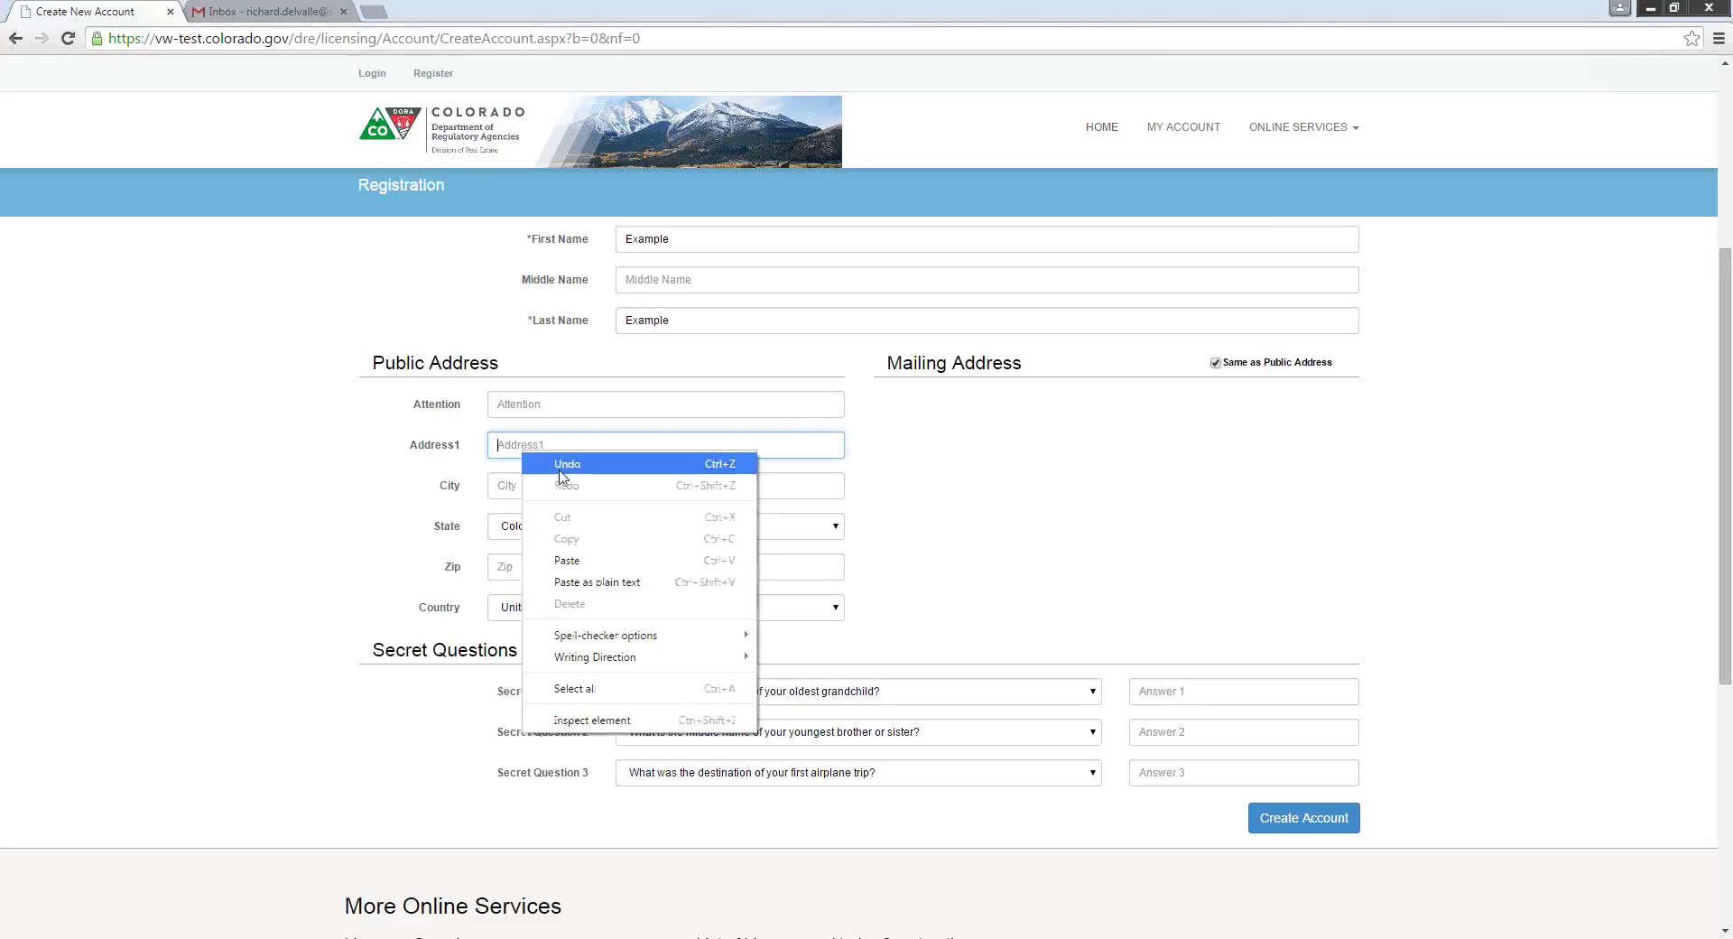
left_click(569, 560)
left_click(538, 496)
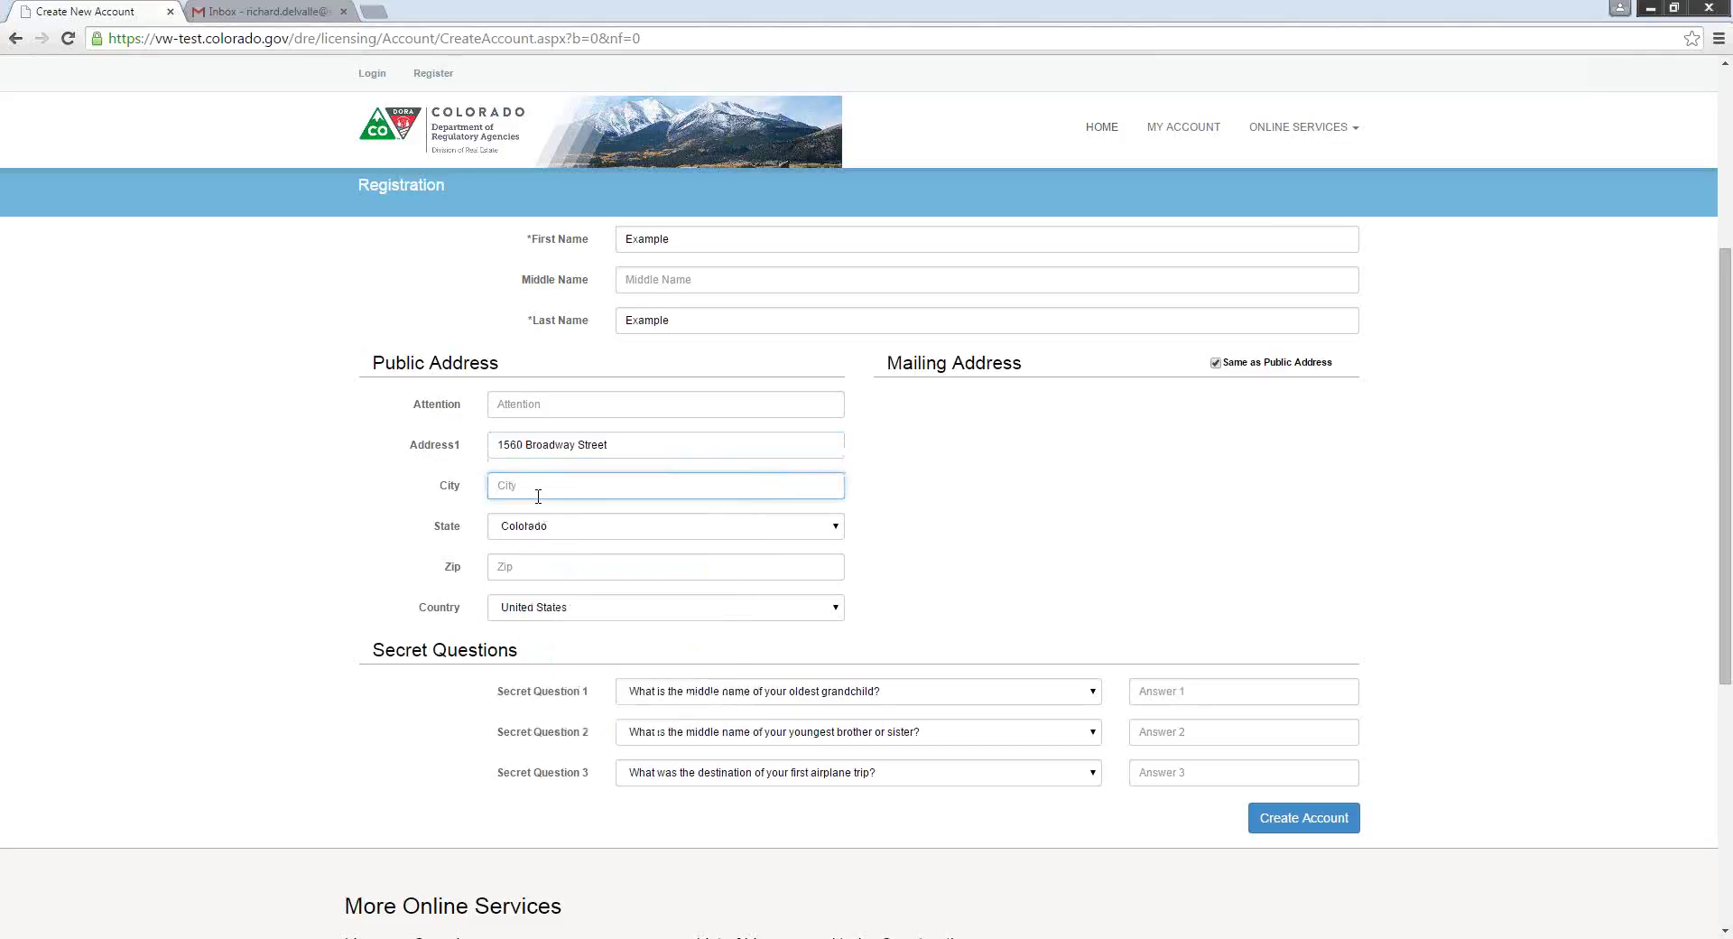
type("Denver")
left_click(505, 566)
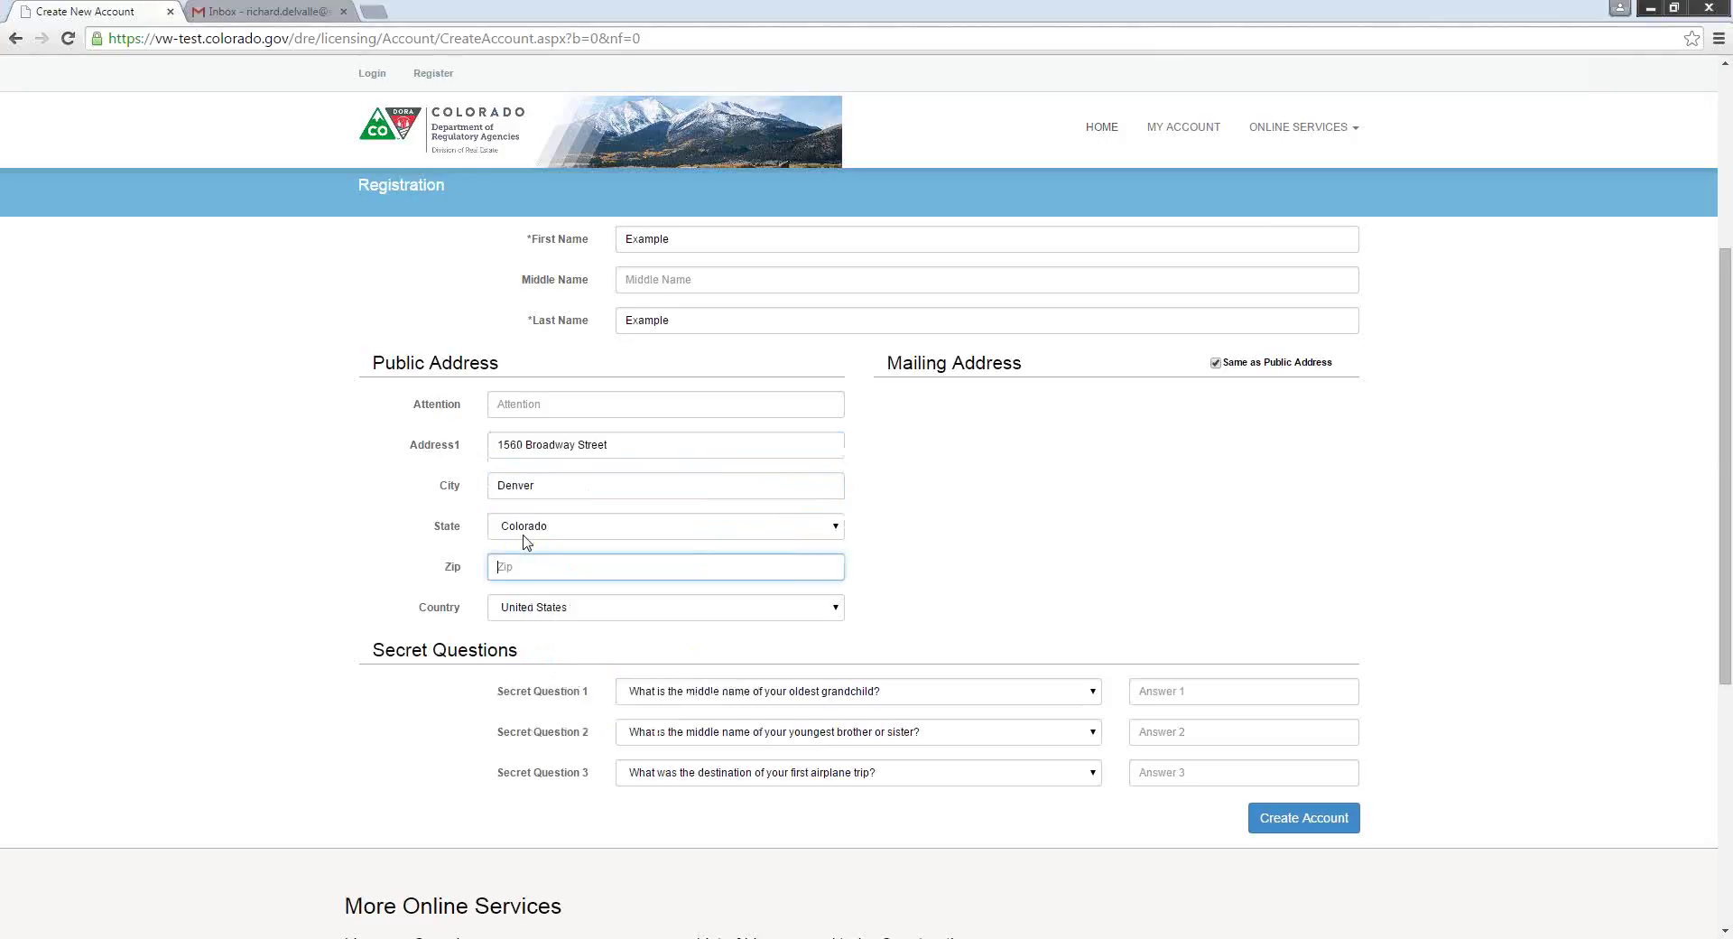
type("80202")
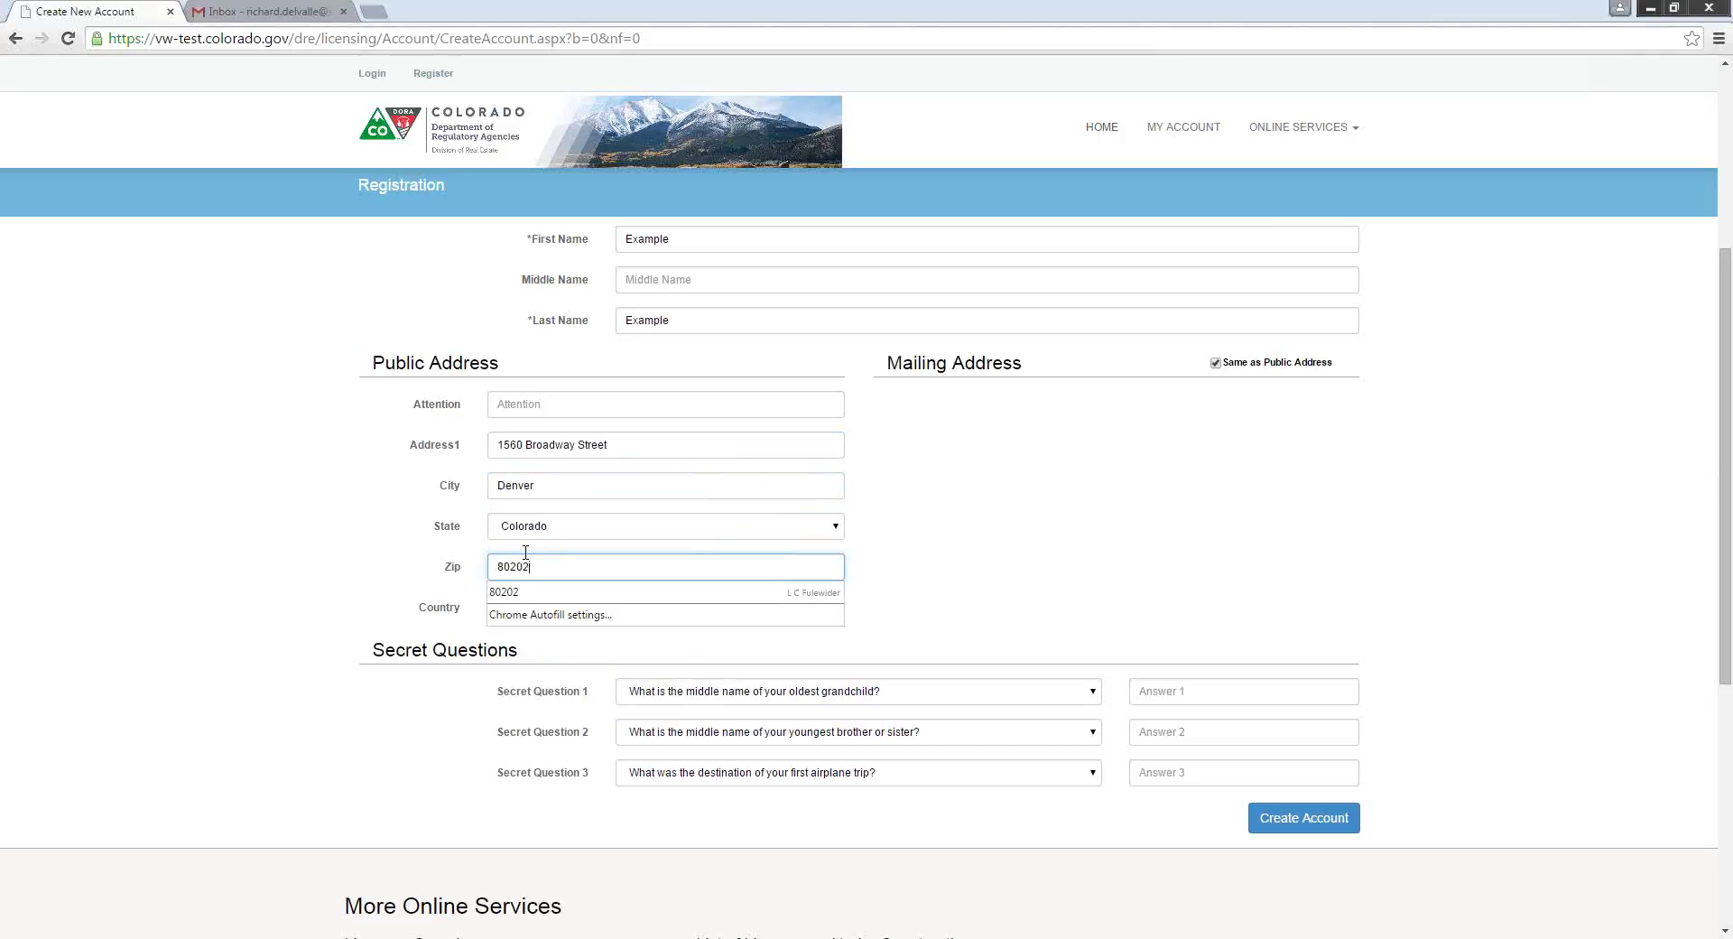
left_click(967, 518)
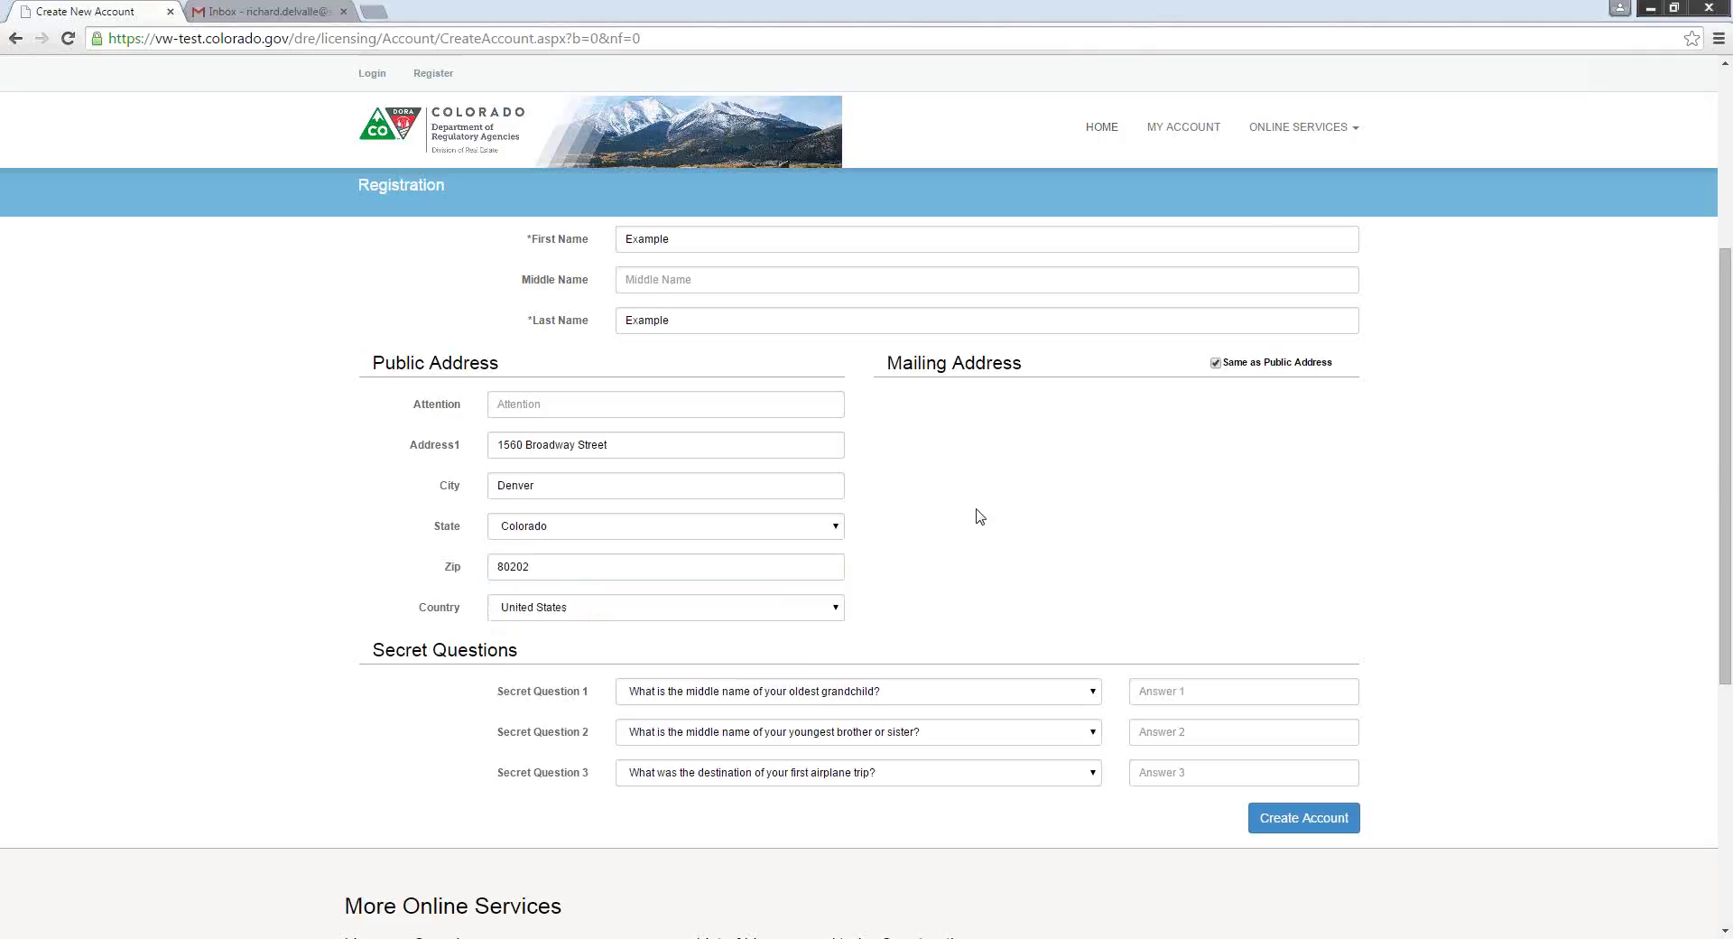
scroll(980, 518, "down", 1)
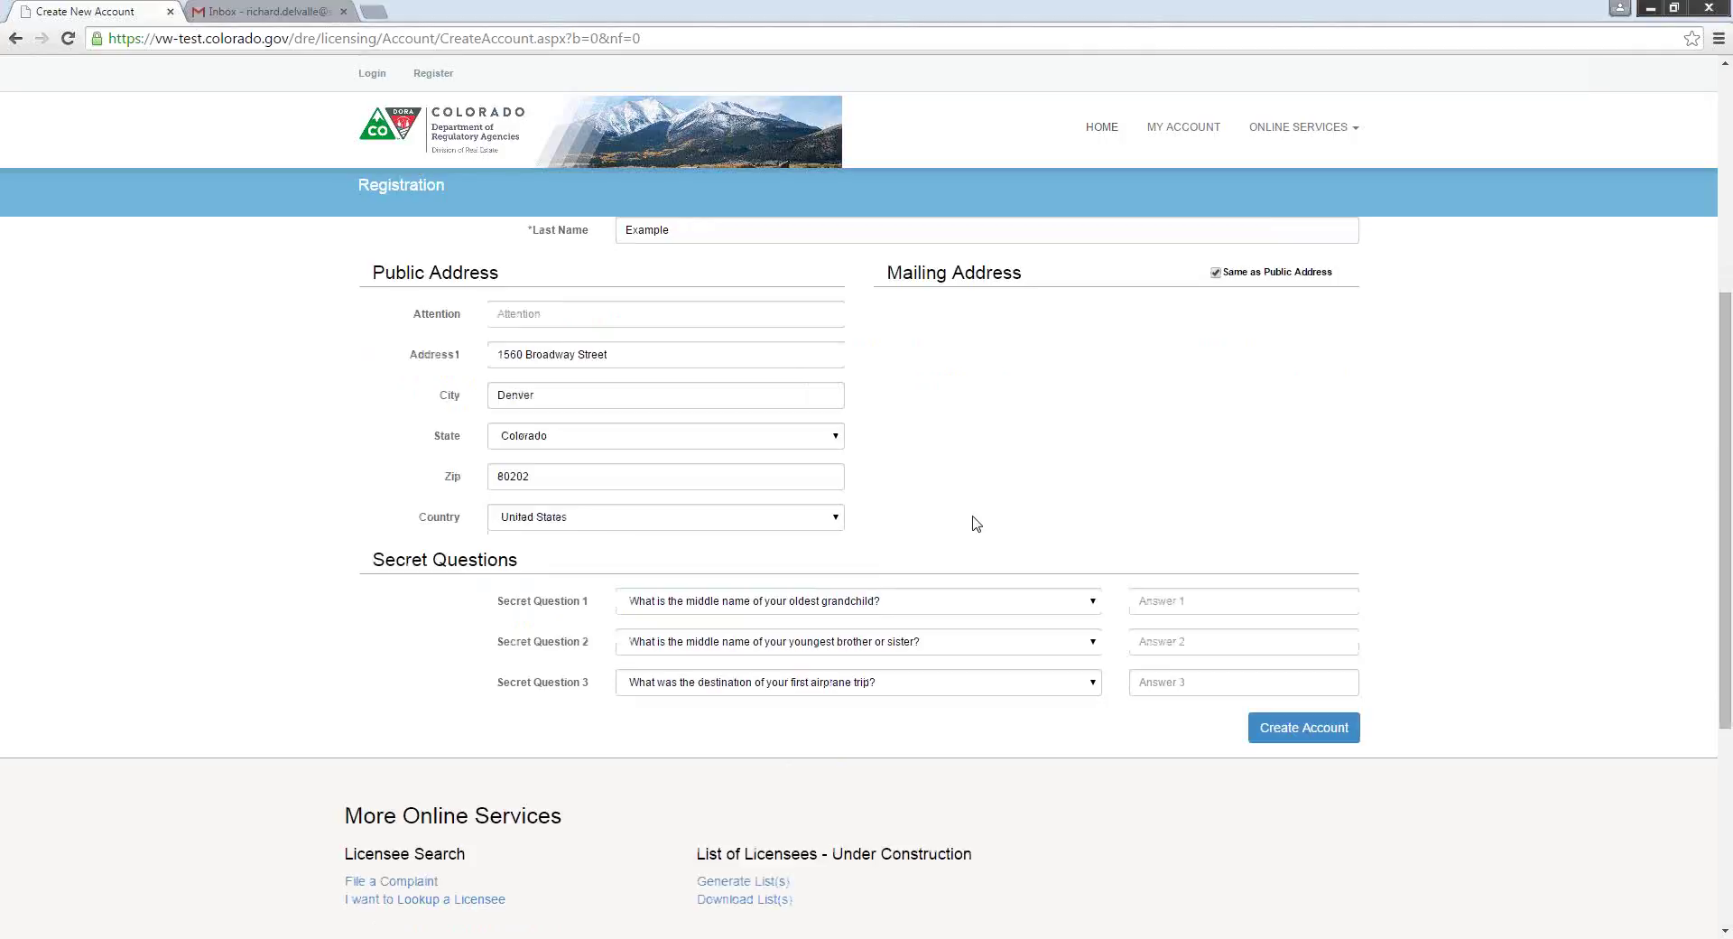
Fill in answers for all three secret questions and create the account.
left_click(1170, 604)
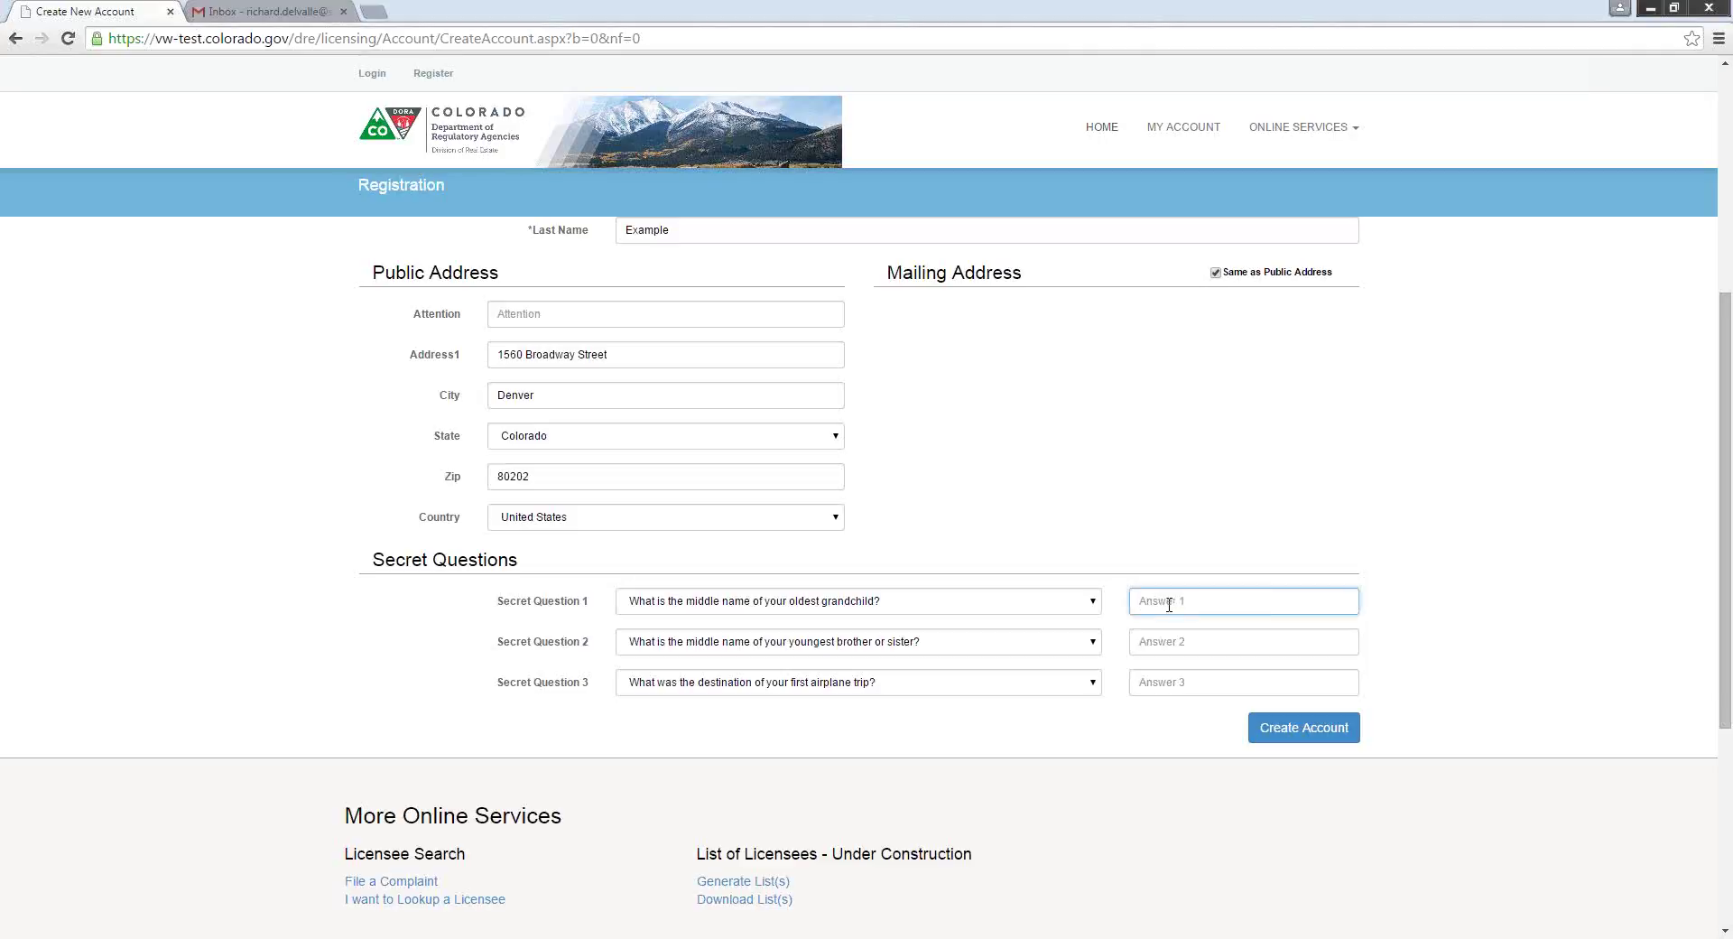
type("1")
left_click(1162, 644)
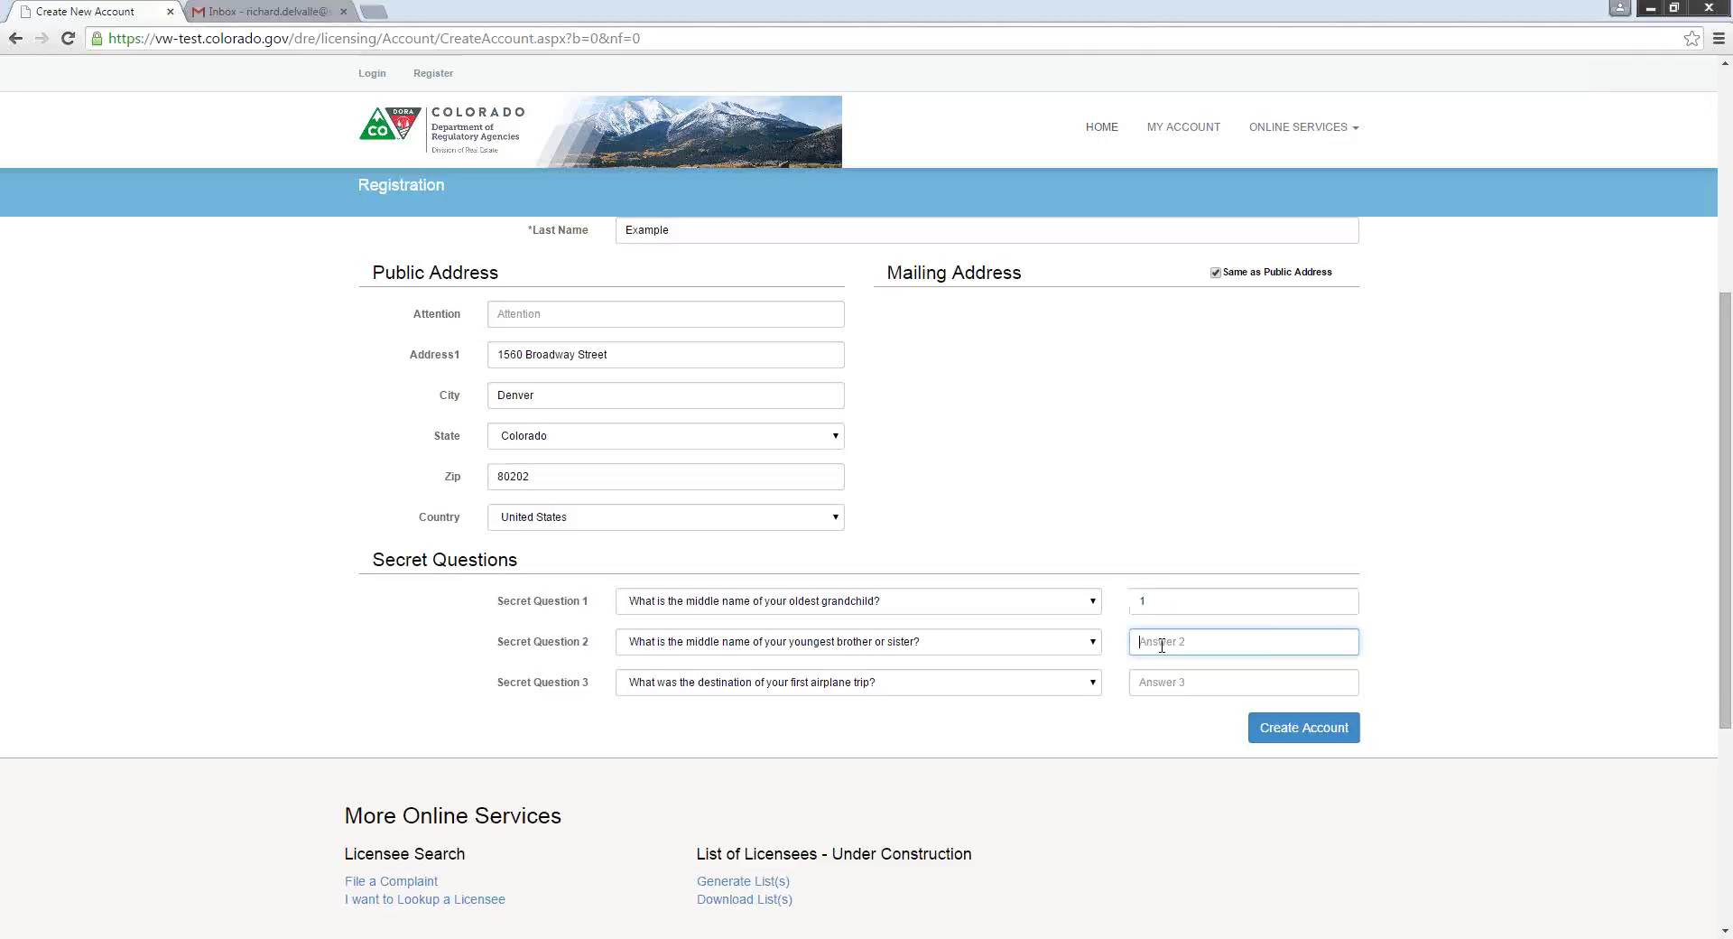
type("2")
left_click(1153, 681)
type("3")
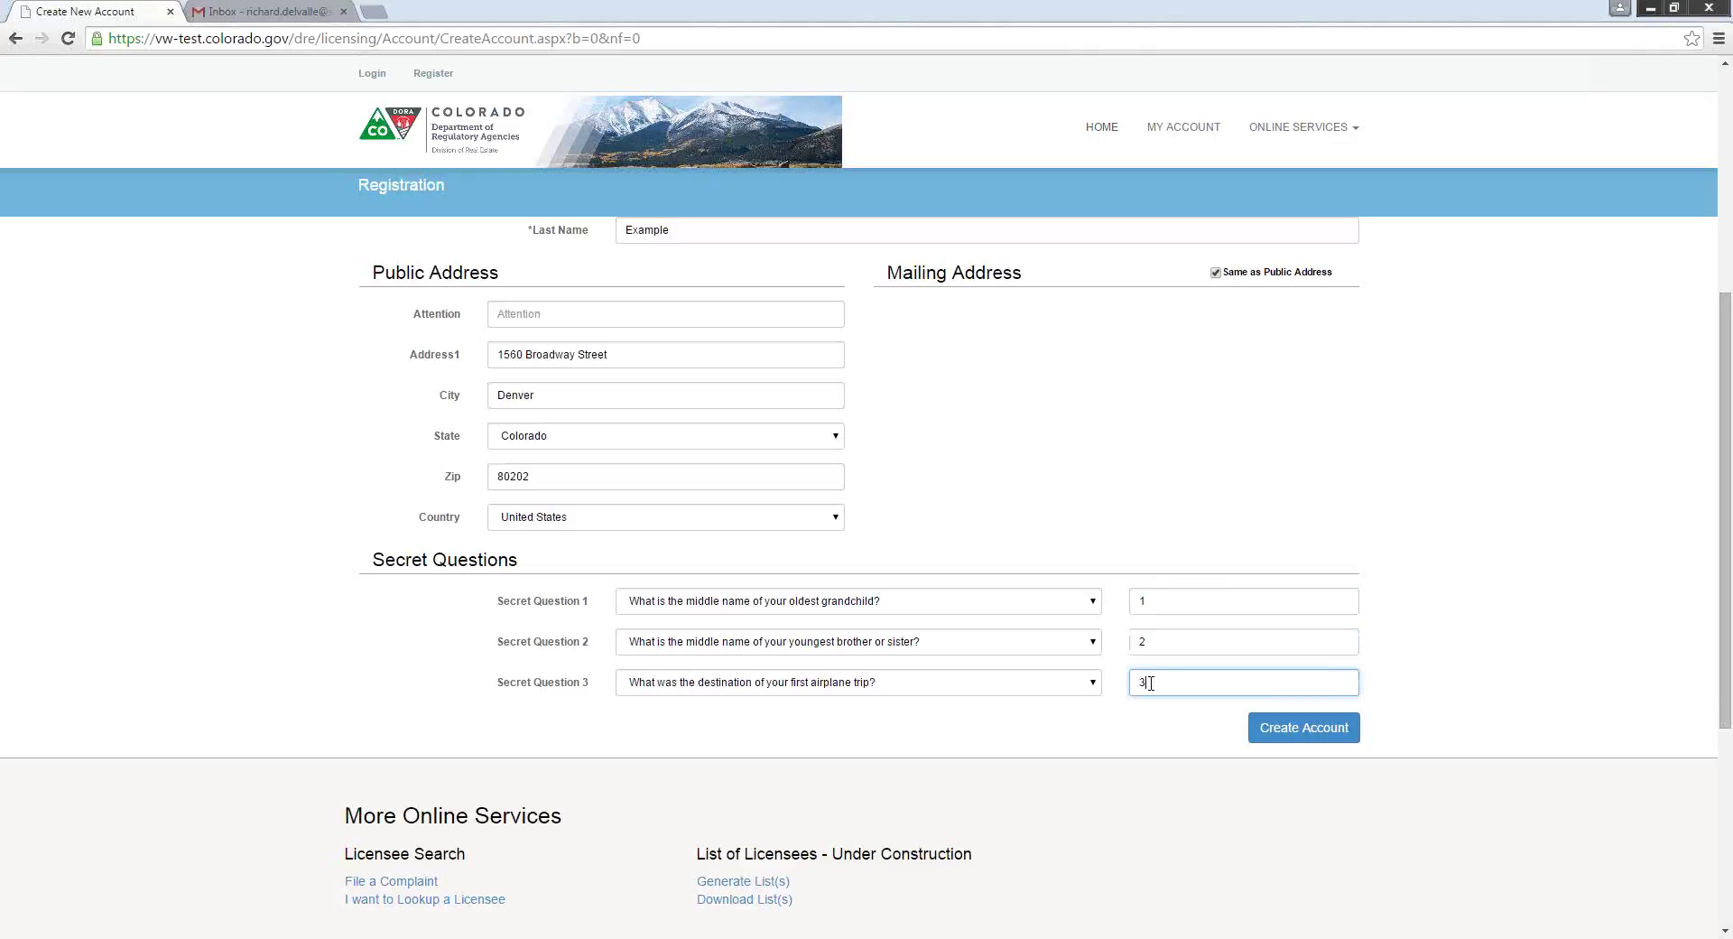
left_click(1322, 729)
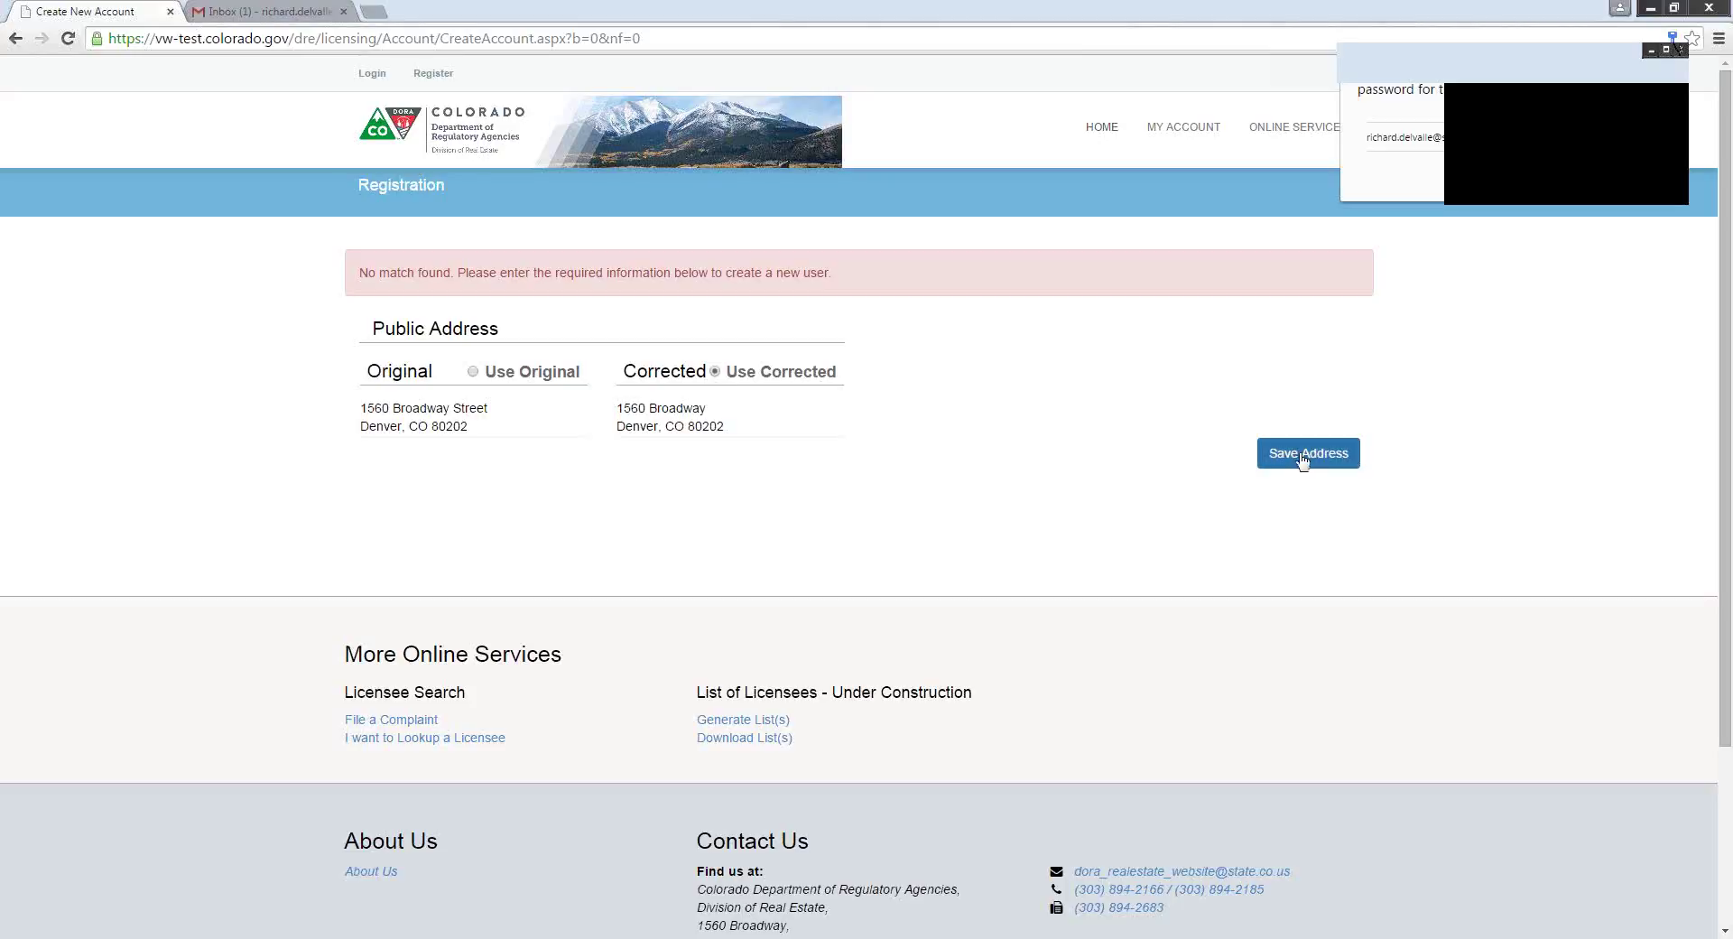
Save the corrected public address with Use Corrected kept selected.
left_click(1303, 456)
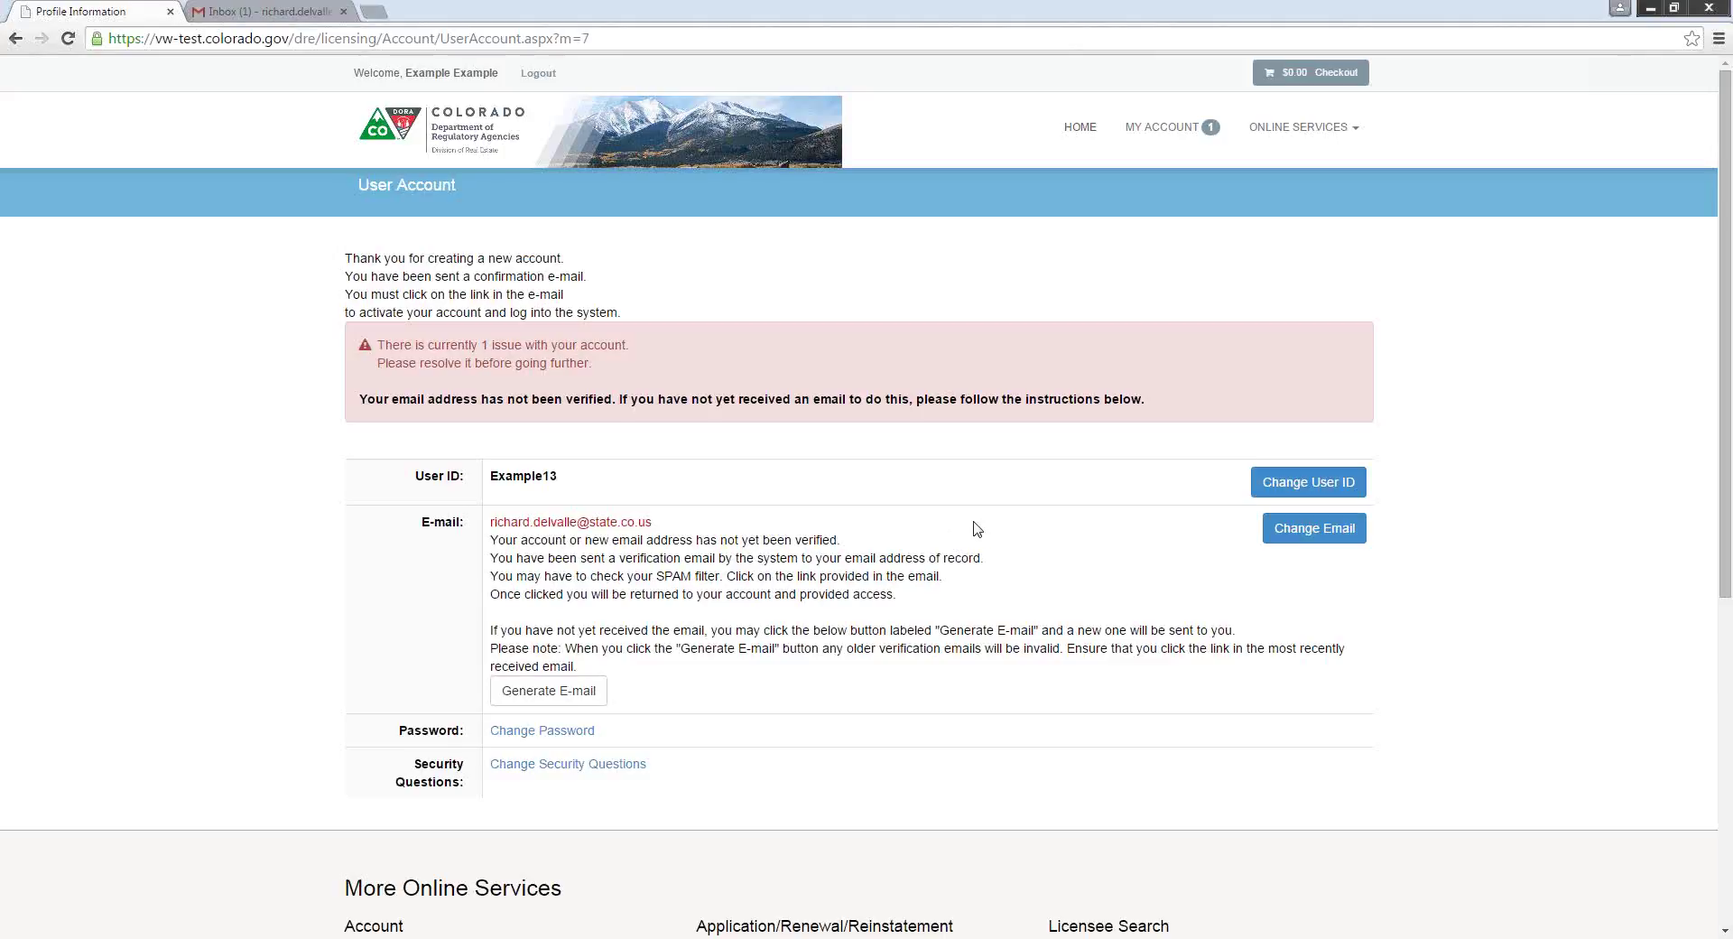
Scroll the User Account page to review the unverified e-mail notice.
scroll(1078, 531, "down", 1)
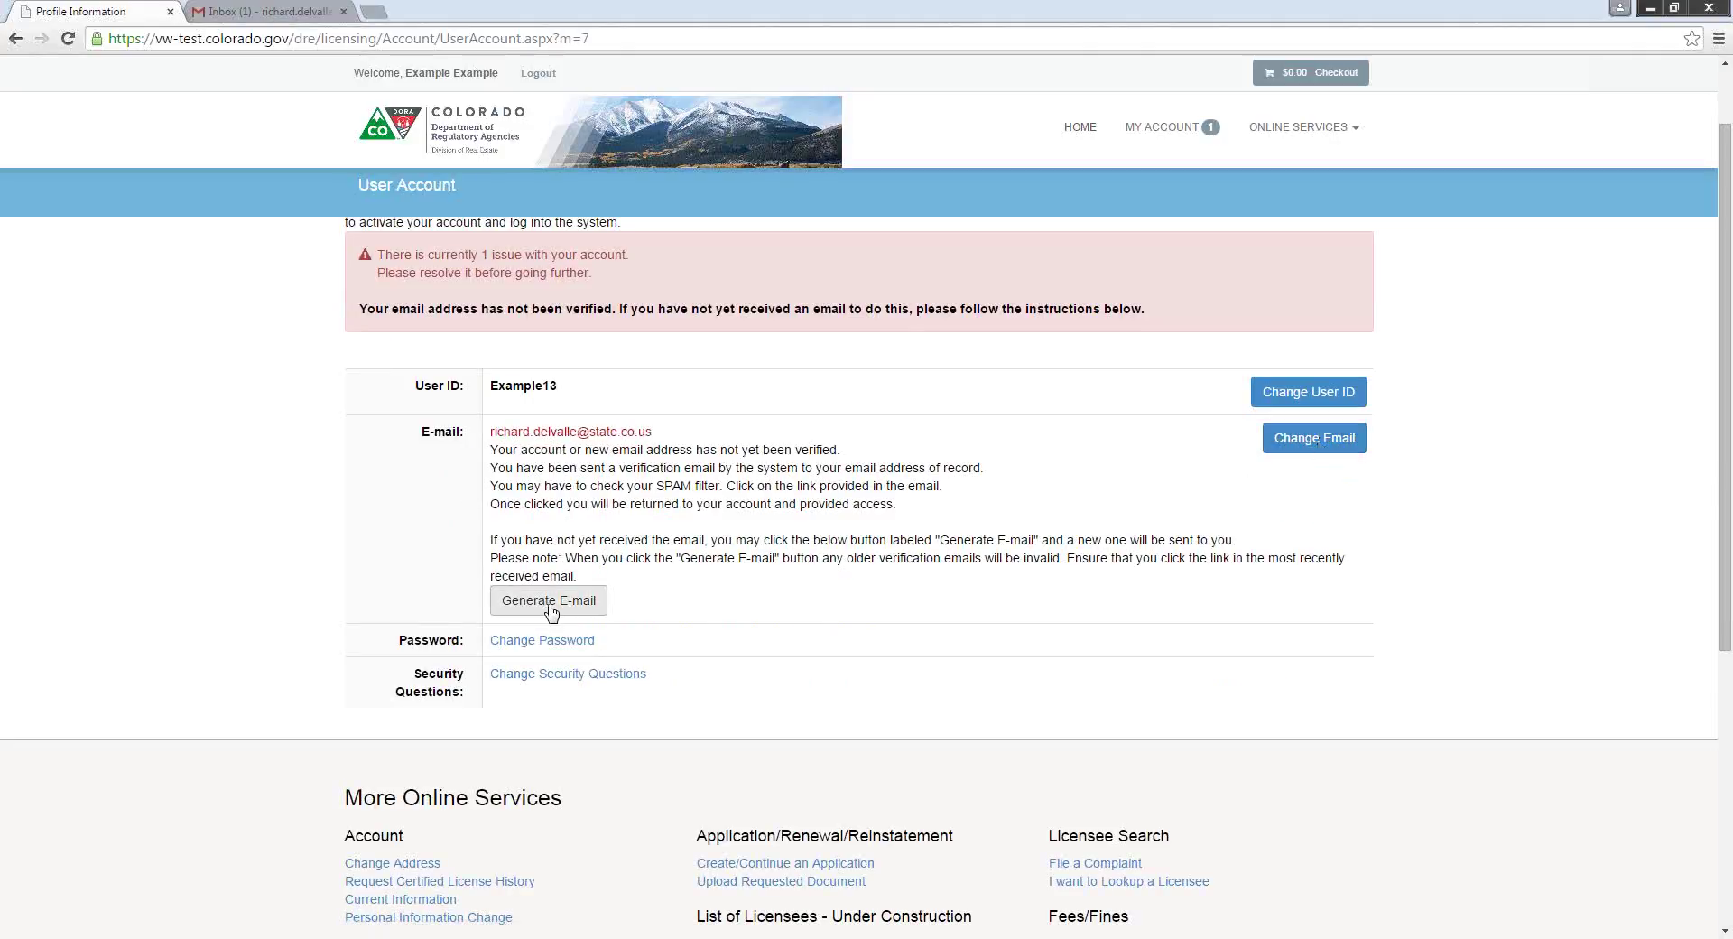
Switch to the Gmail inbox and open the New Account Created message.
left_click(263, 9)
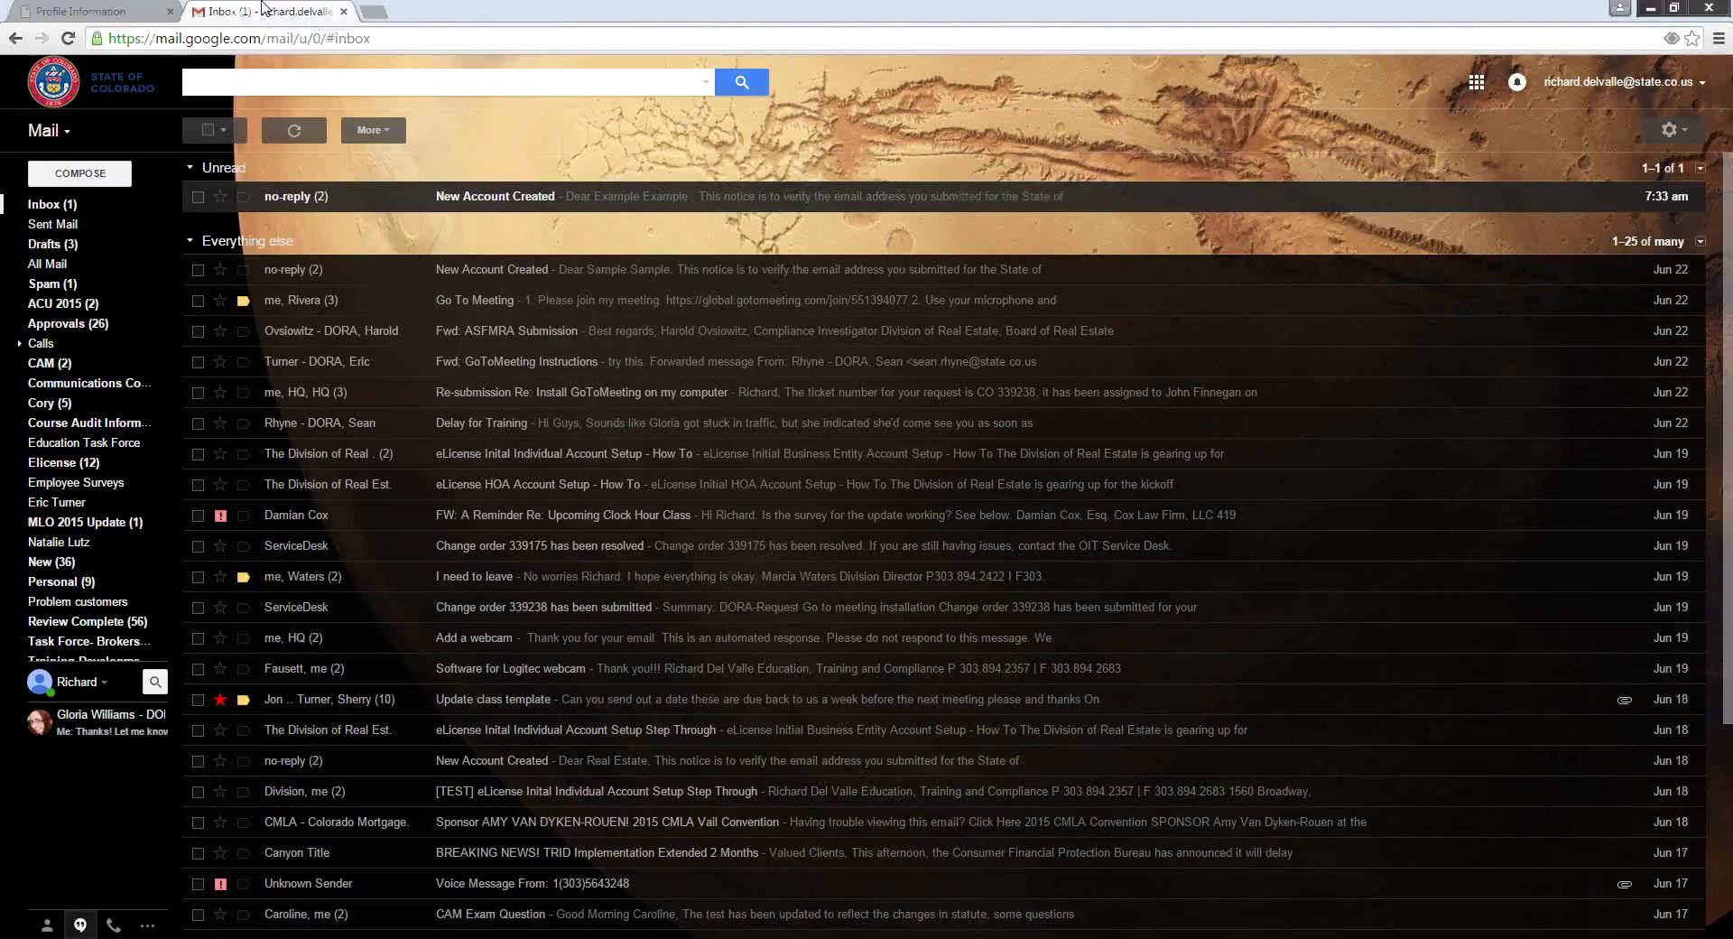
left_click(330, 197)
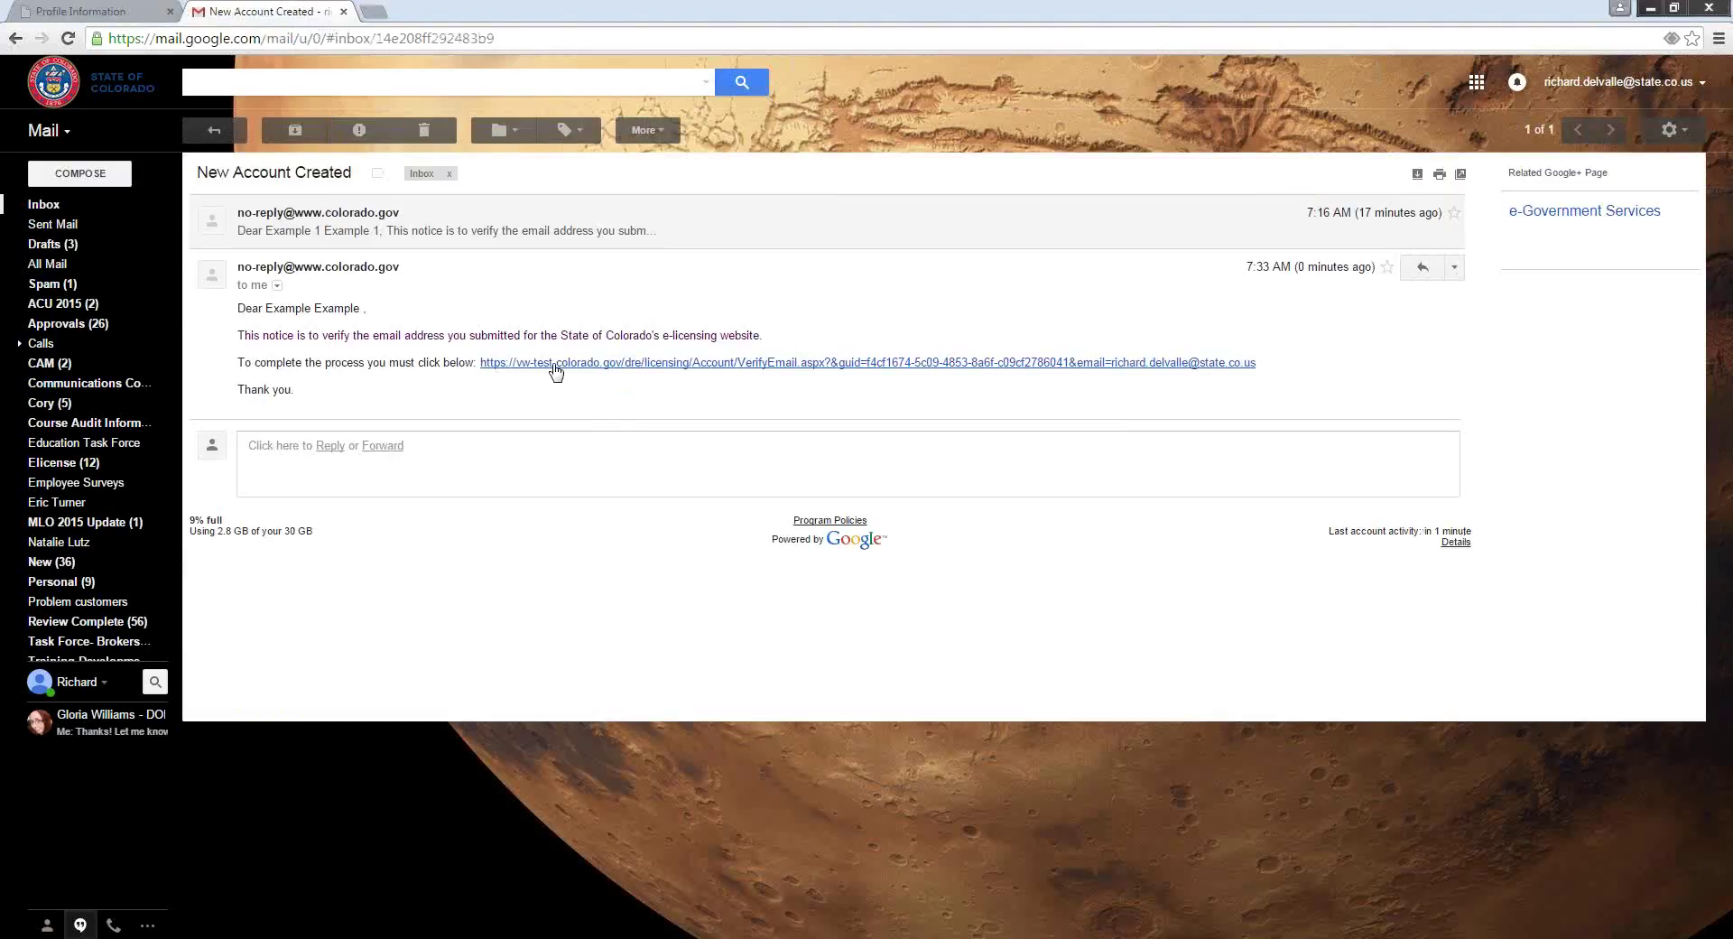